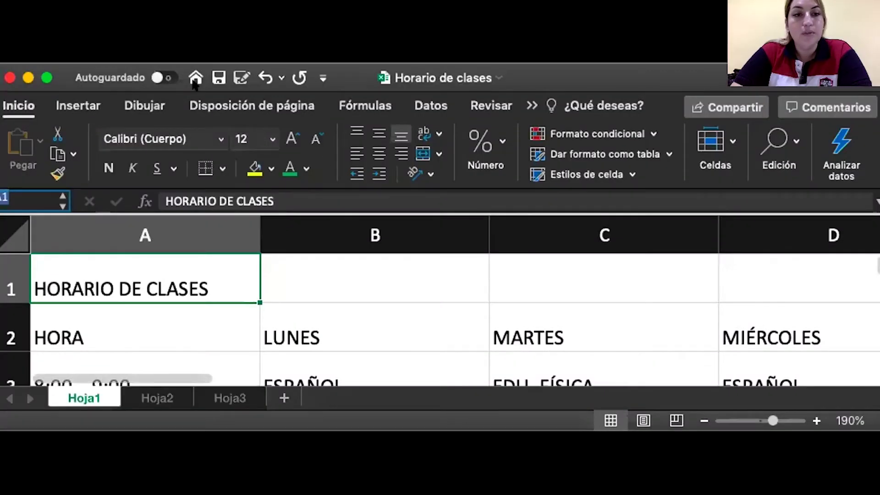
Enlarge the workbook window and set the sheet zoom to 121% so the whole class schedule fits.
left_click(46, 77)
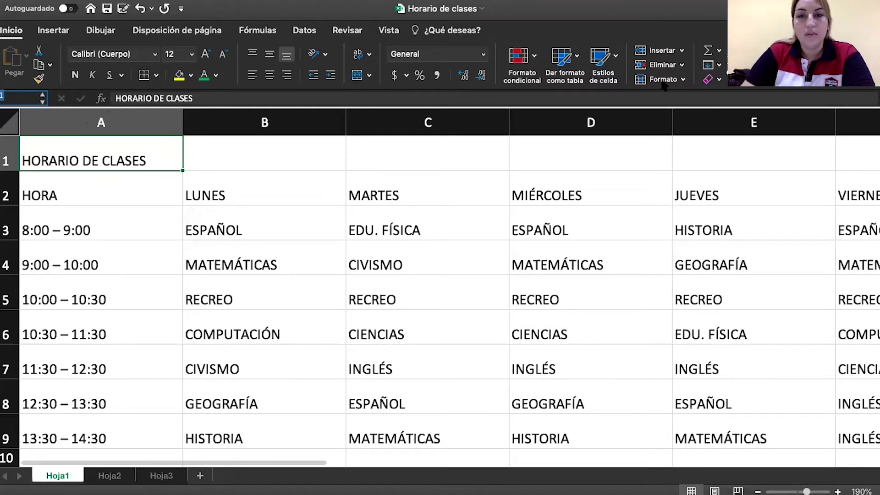
left_click(227, 158)
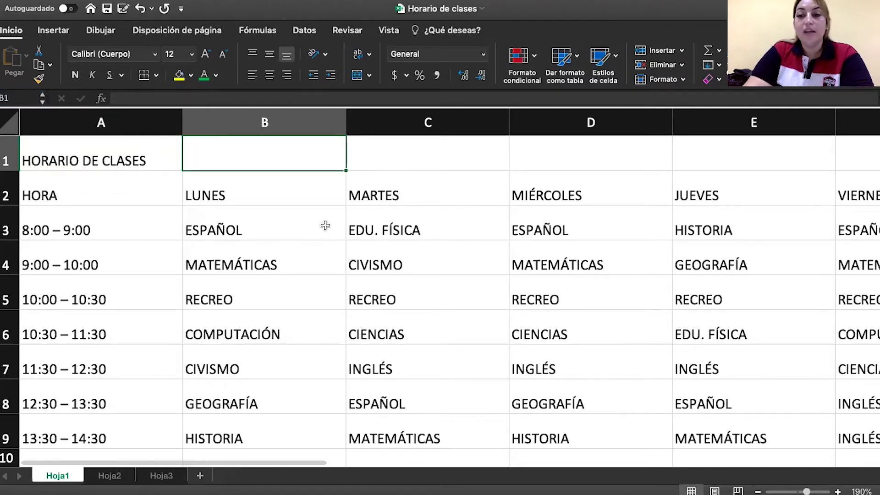
scroll(325, 225, "down", 1)
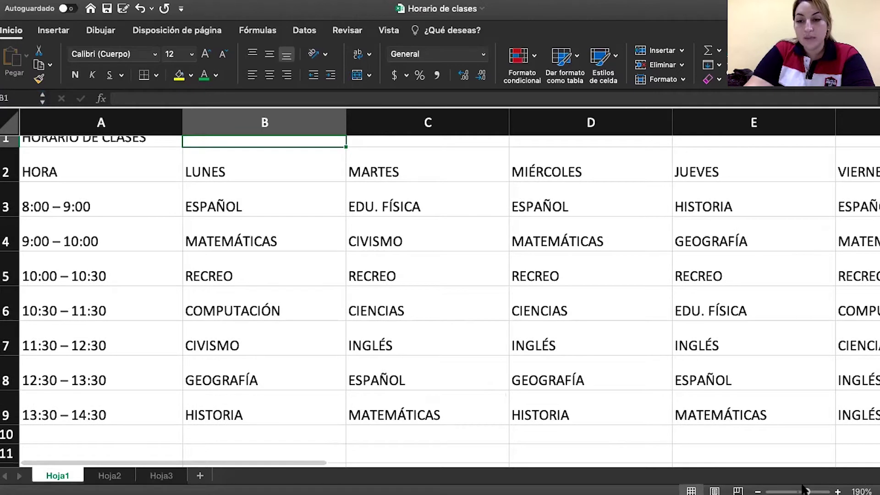
left_click_drag(805, 491, 800, 491)
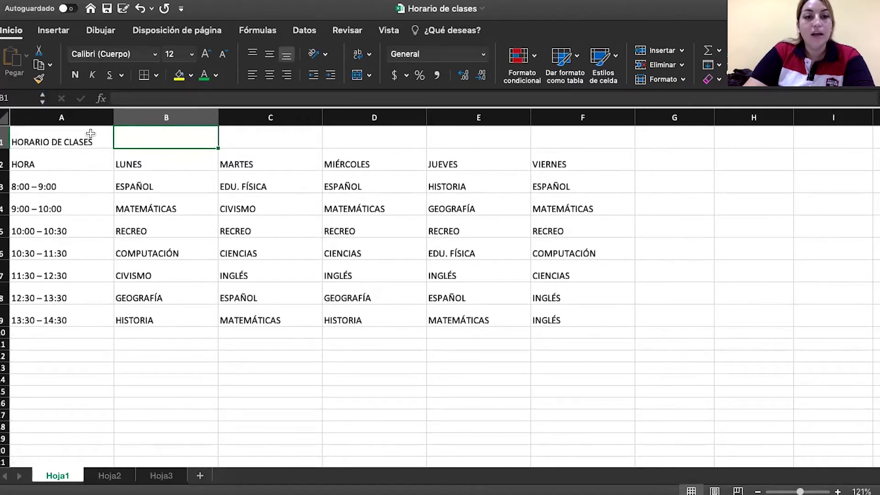
Merge and center the title HORARIO DE CLASES across cells A1:F1.
left_click(63, 116)
left_click(58, 133)
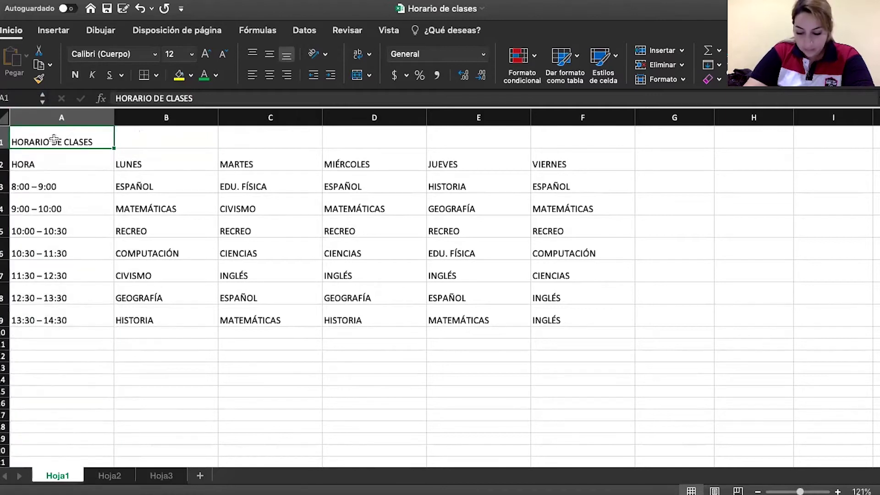
left_click_drag(54, 139, 586, 130)
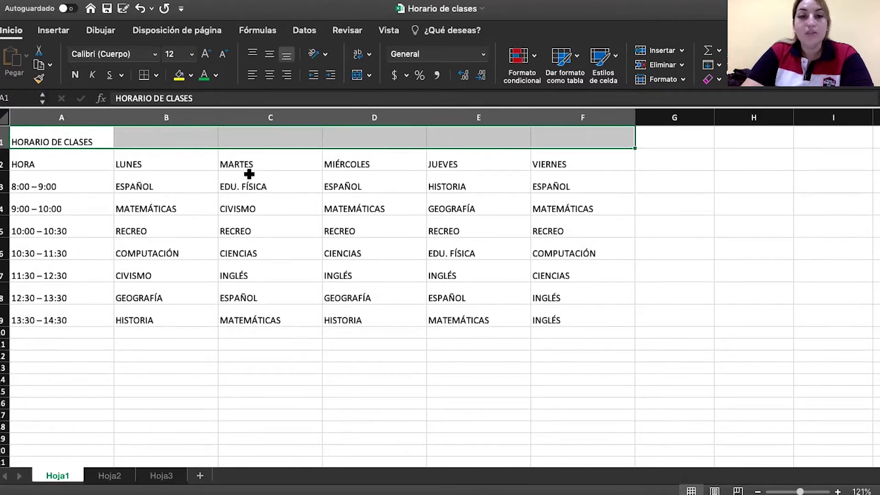
left_click(66, 118)
left_click(67, 140)
left_click_drag(68, 139, 558, 136)
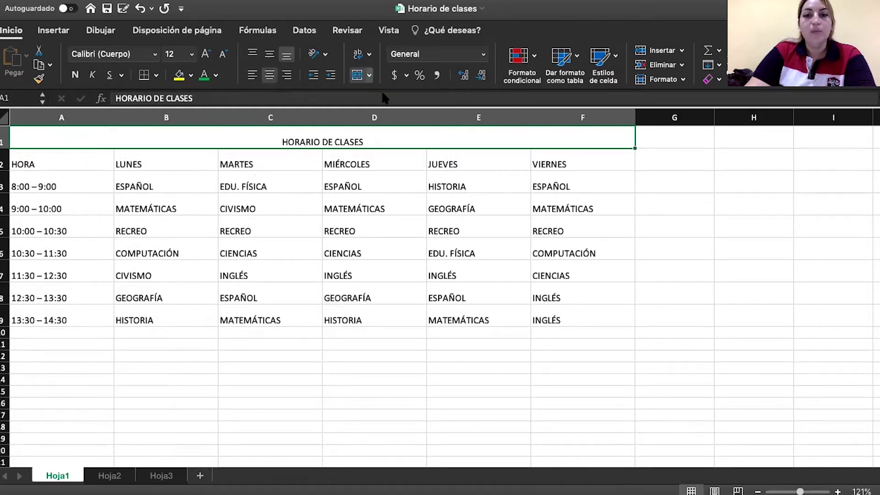
key("super+z")
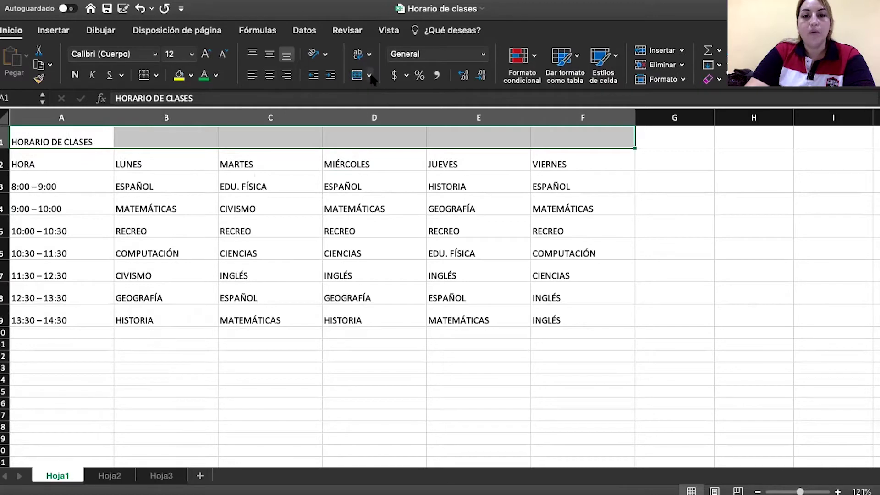
key("super+y")
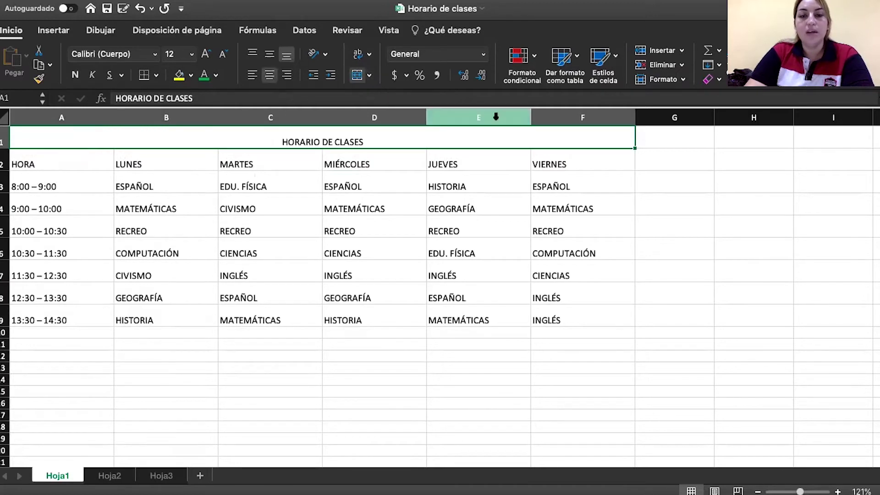
left_click(659, 235)
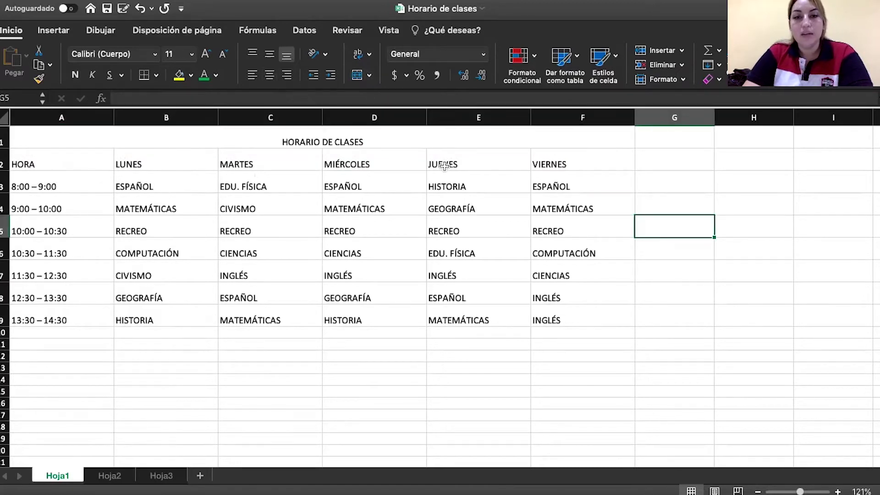
left_click(386, 146)
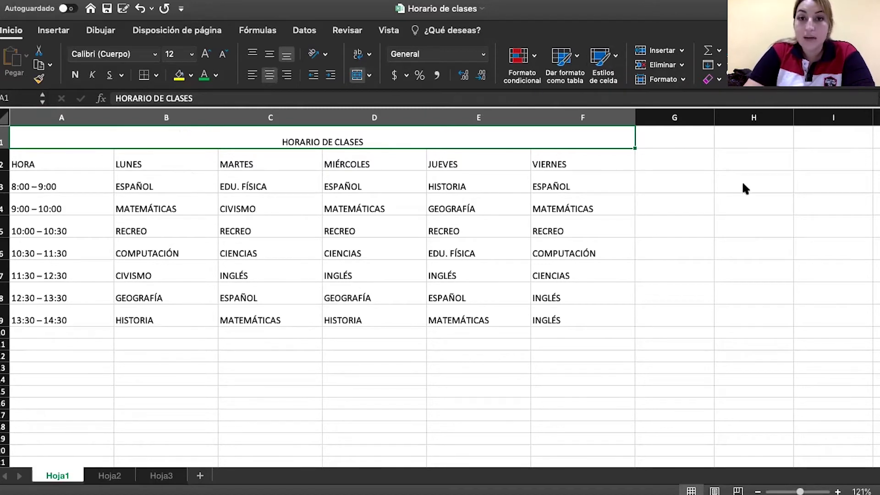
left_click(14, 33)
left_click(14, 33)
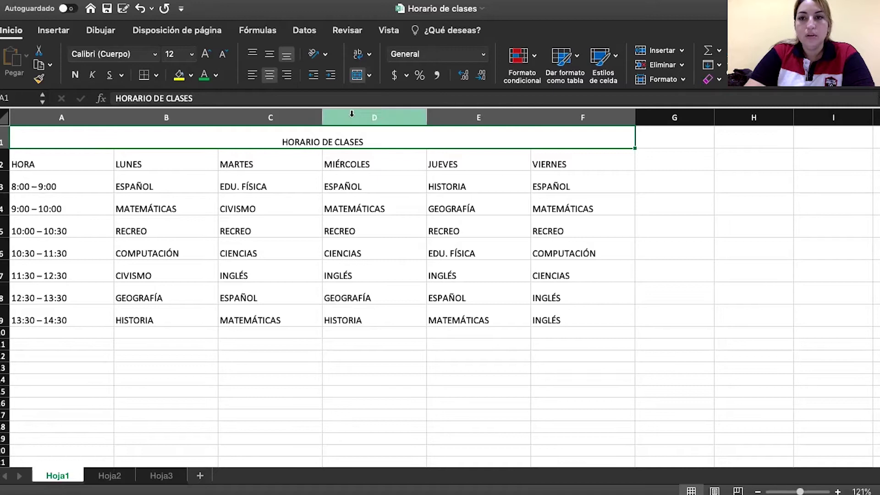
left_click(56, 32)
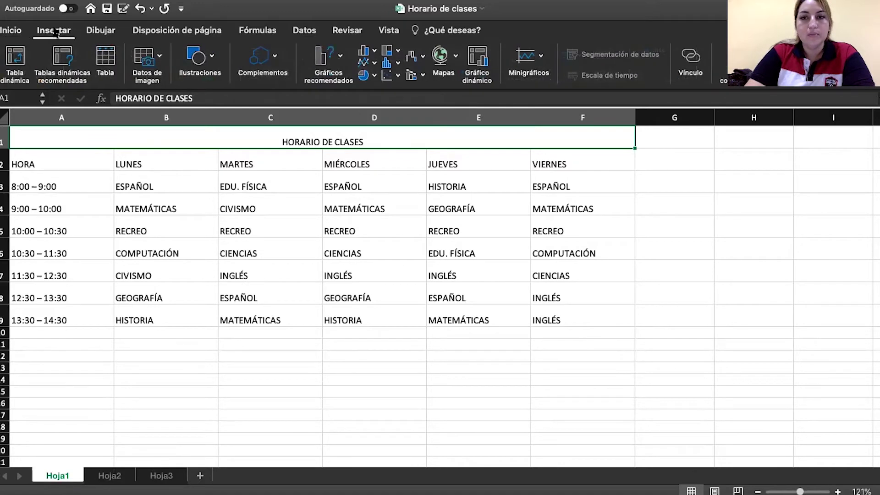
left_click(14, 31)
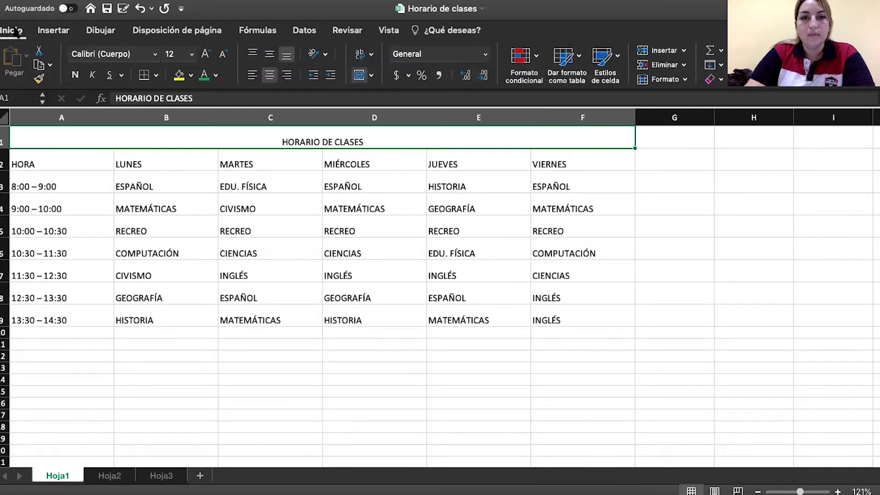
double_click(30, 133)
key("Escape")
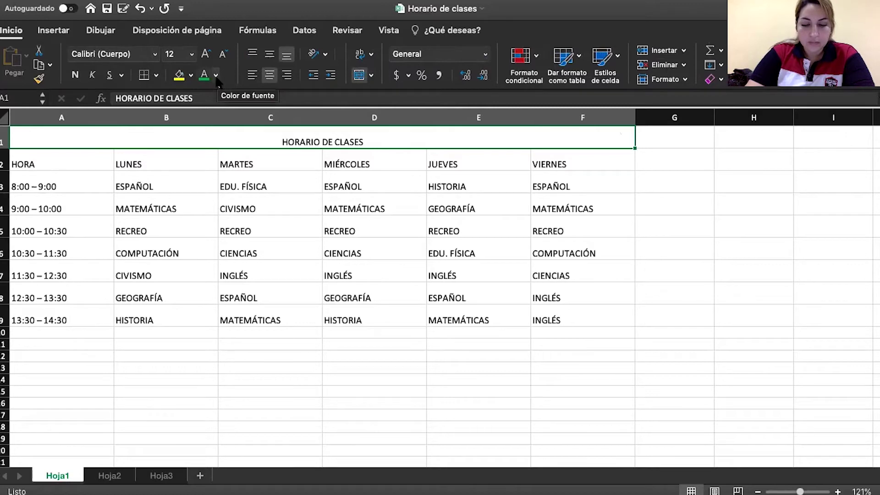
left_click(167, 32)
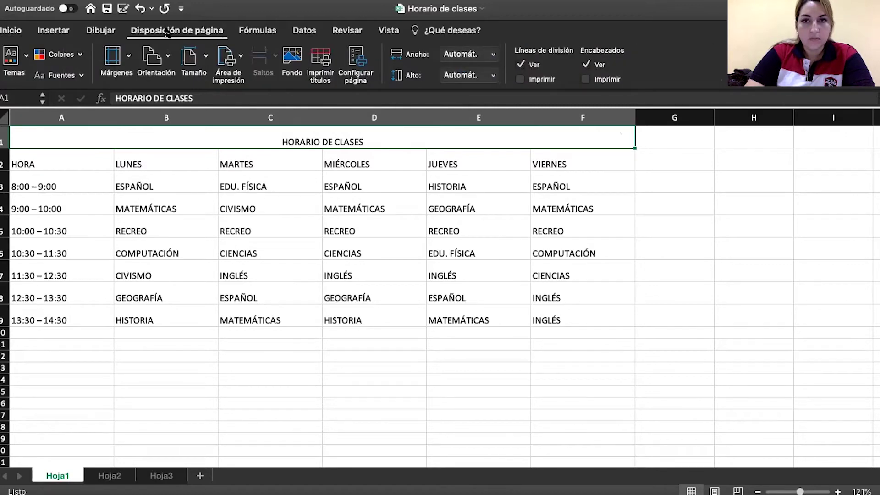
left_click(110, 33)
left_click(67, 35)
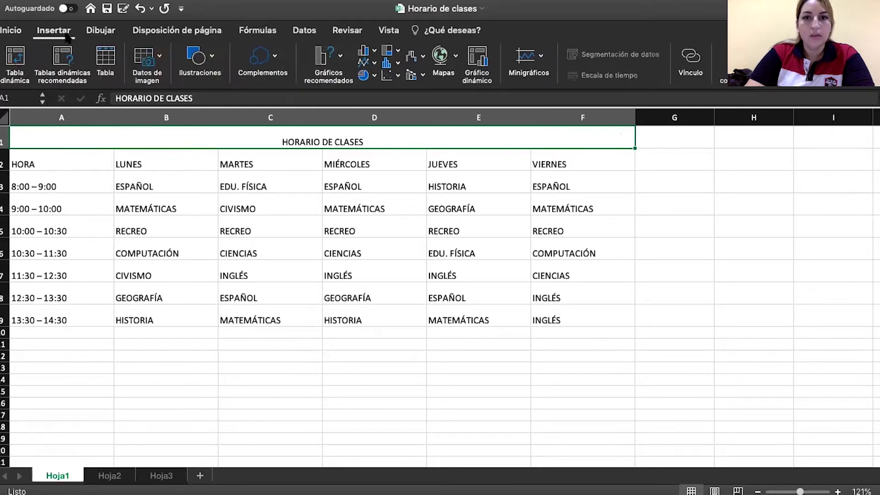
left_click(304, 31)
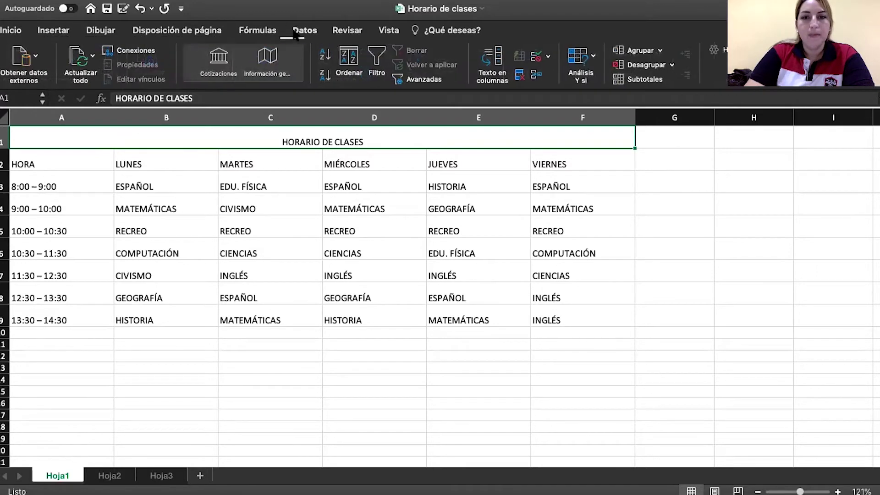
left_click(347, 33)
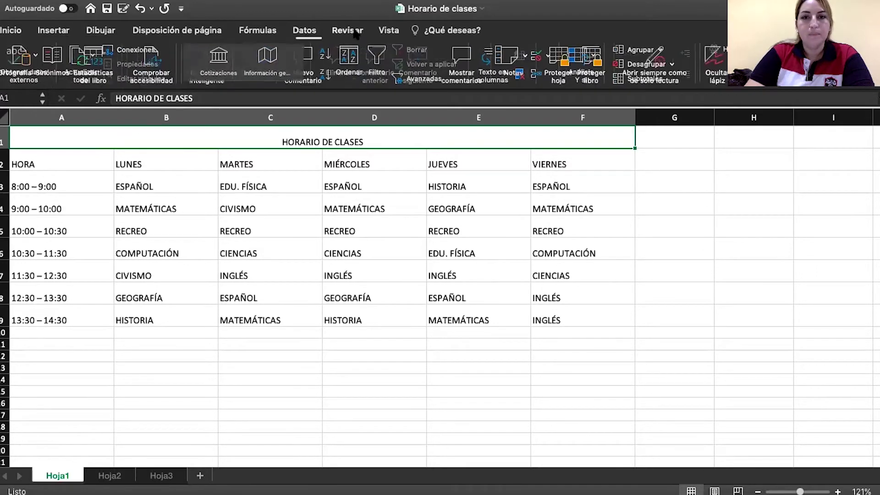
left_click(397, 30)
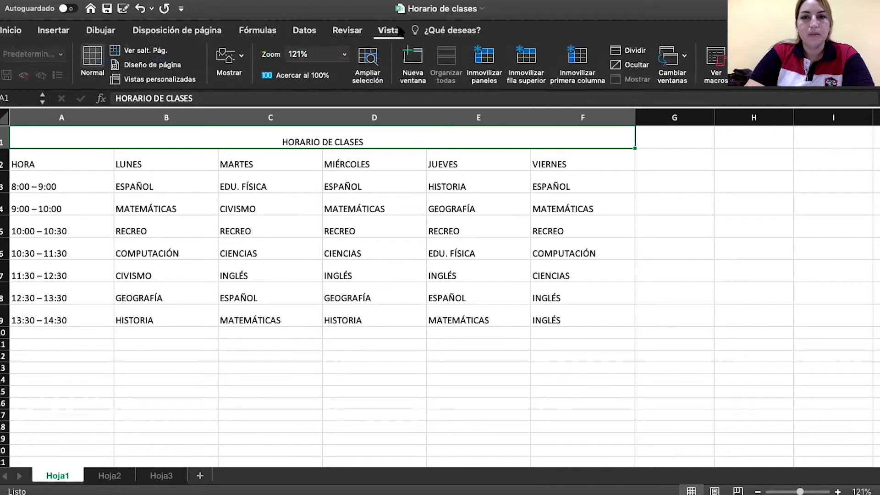
left_click(13, 31)
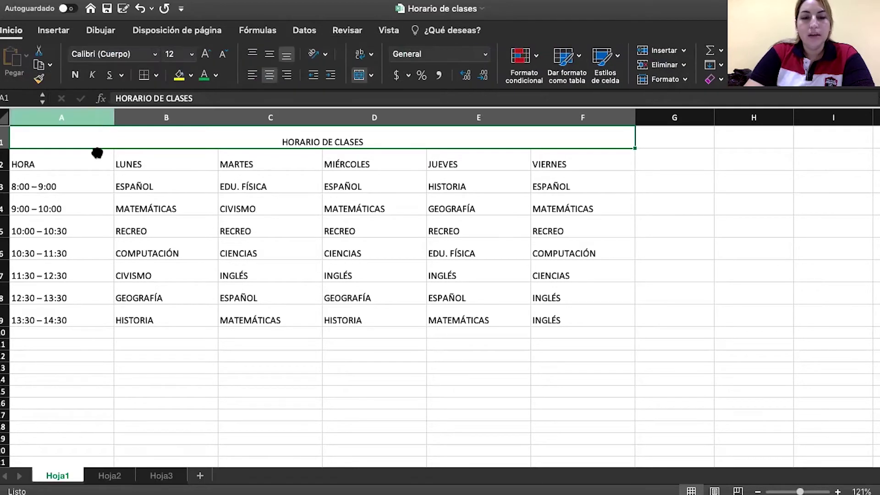
left_click(122, 359)
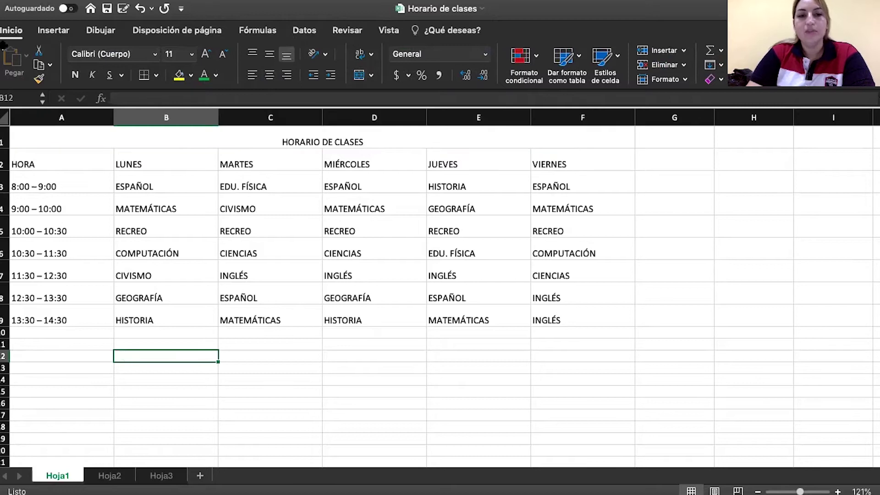
Apply a solid blue cell style with white text to the merged title HORARIO DE CLASES.
left_click(61, 154)
left_click(60, 137)
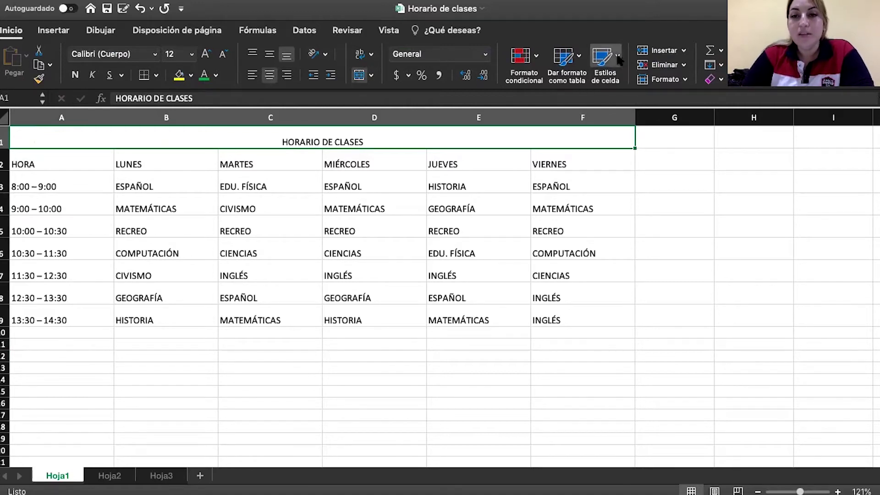
left_click(556, 278)
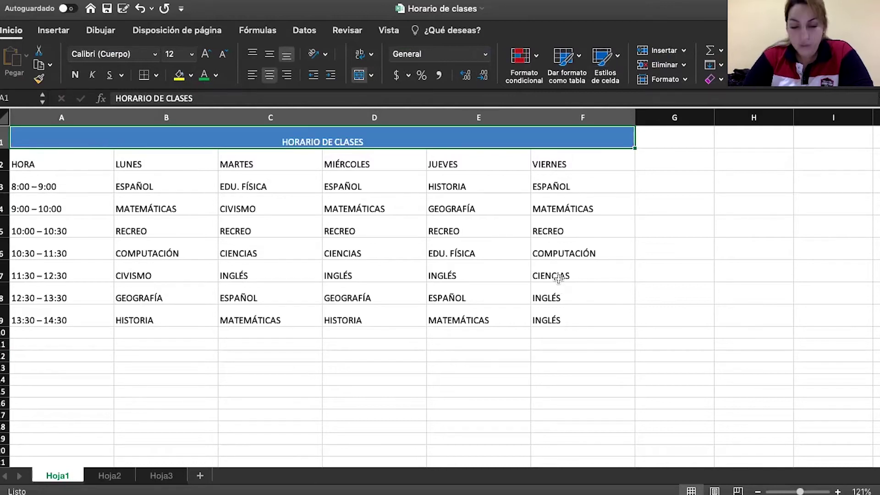
left_click(654, 160)
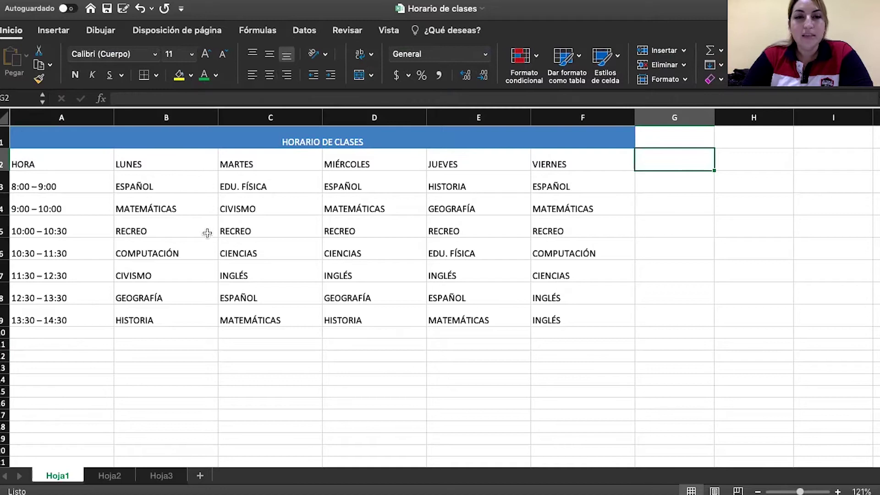
double_click(31, 141)
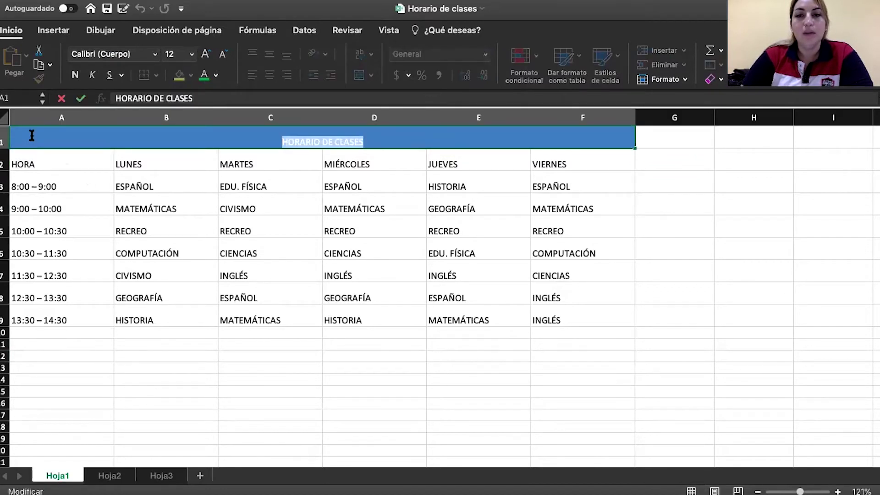
left_click(596, 180)
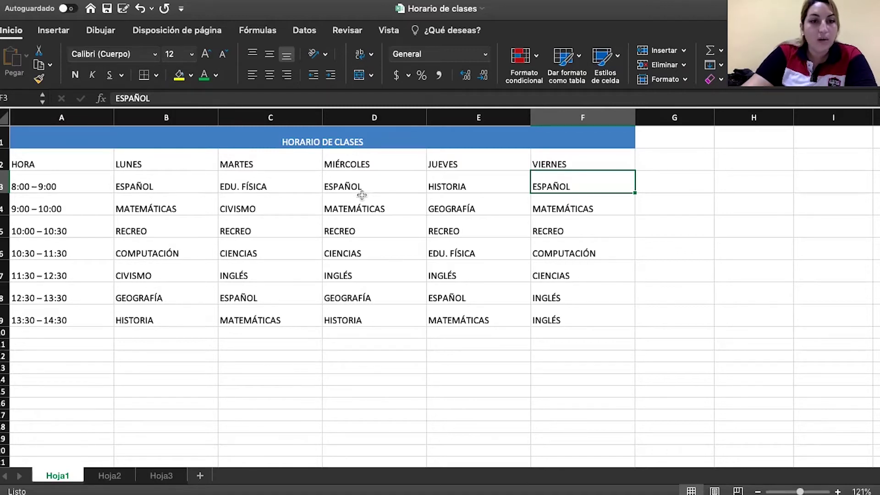
Apply a light blue cell style to the HORA column, cells A2:A9.
left_click(72, 157)
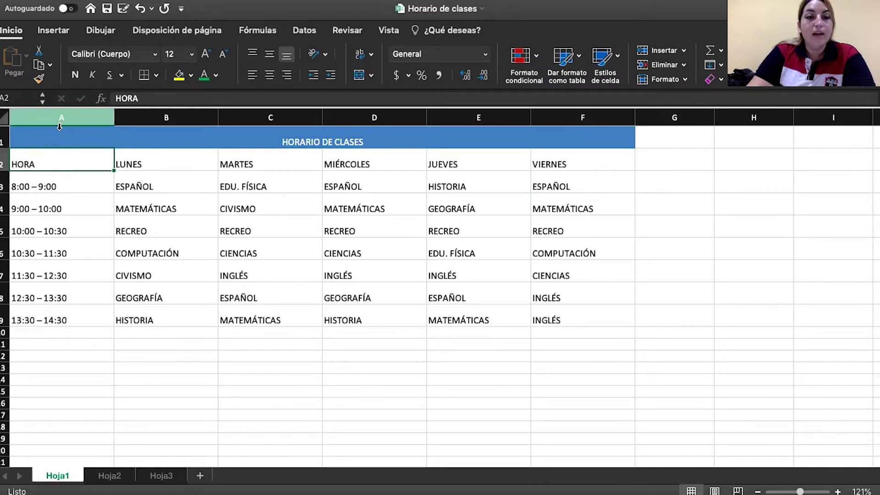
left_click_drag(64, 166, 59, 309)
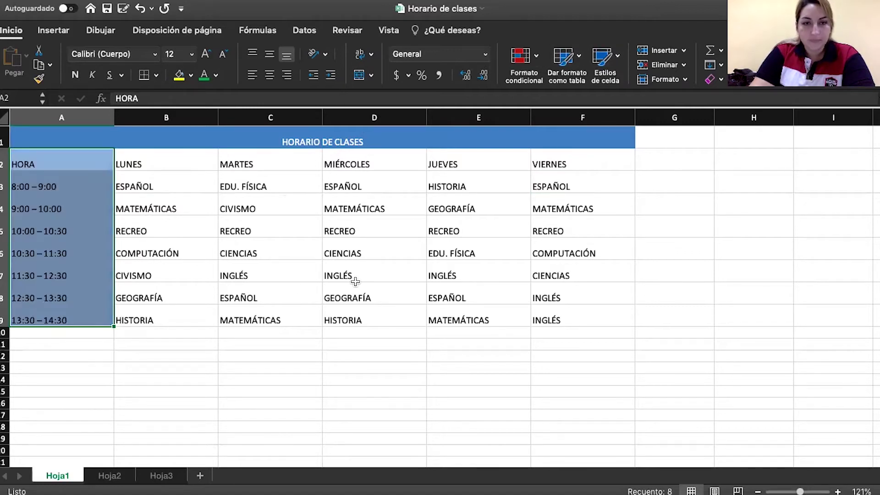
left_click(159, 222)
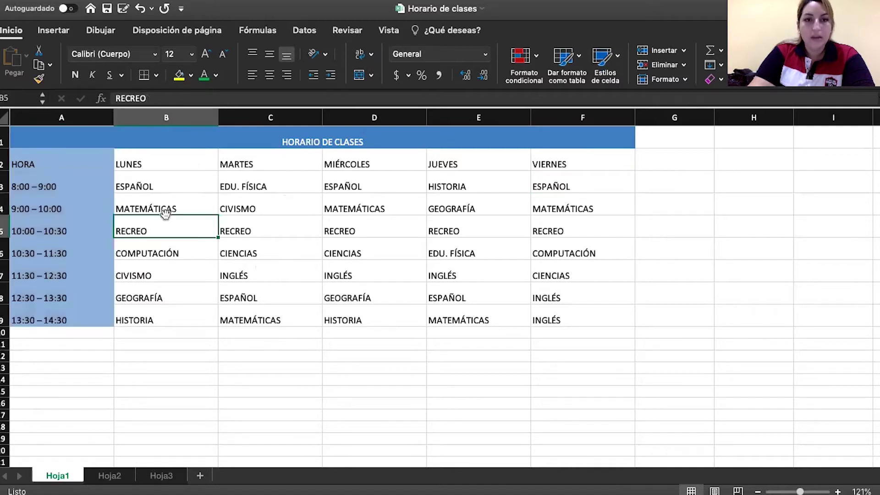
Apply the same light blue cell style to the header row with the weekdays, cells A2:F2.
left_click_drag(88, 158, 566, 169)
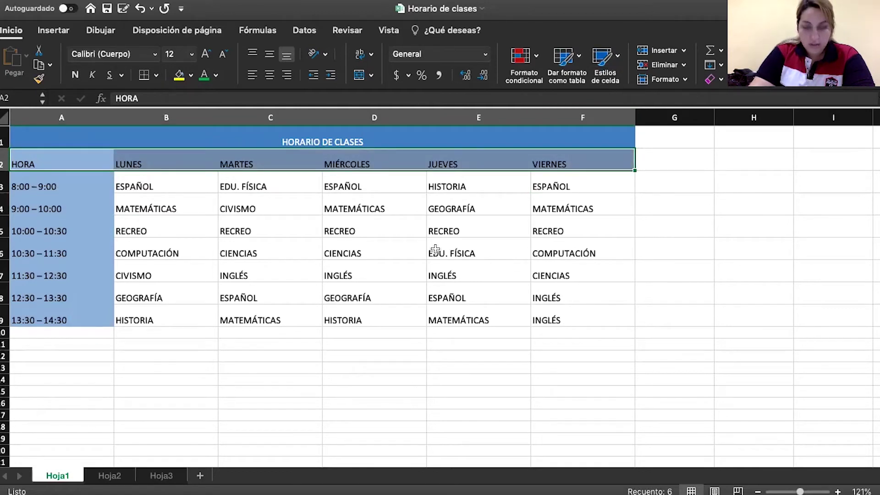
left_click(256, 130)
left_click(257, 183)
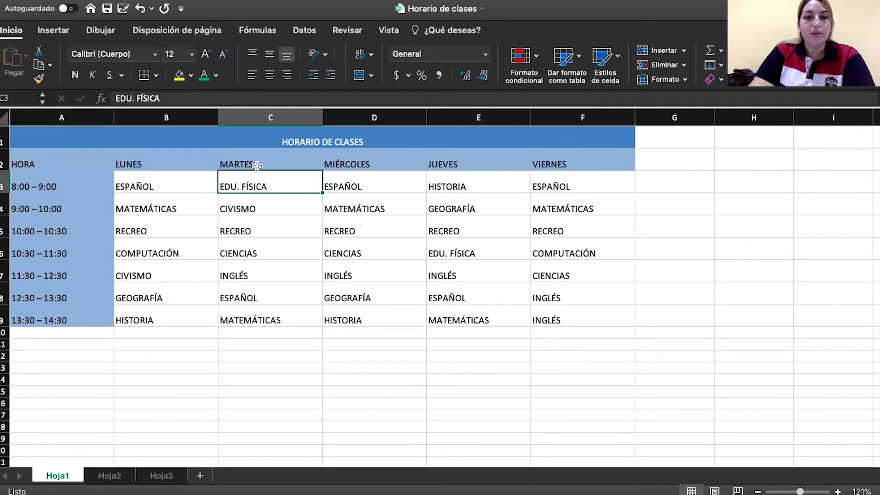
Apply the light blue cell style to the MARTES cells C3:C9 and the JUEVES cells E2:E9.
left_click_drag(257, 185, 267, 315)
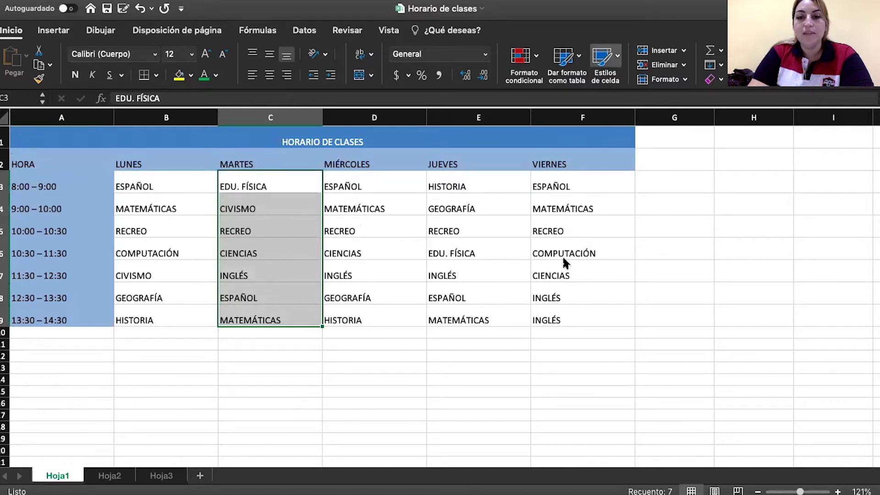
left_click_drag(448, 166, 459, 321)
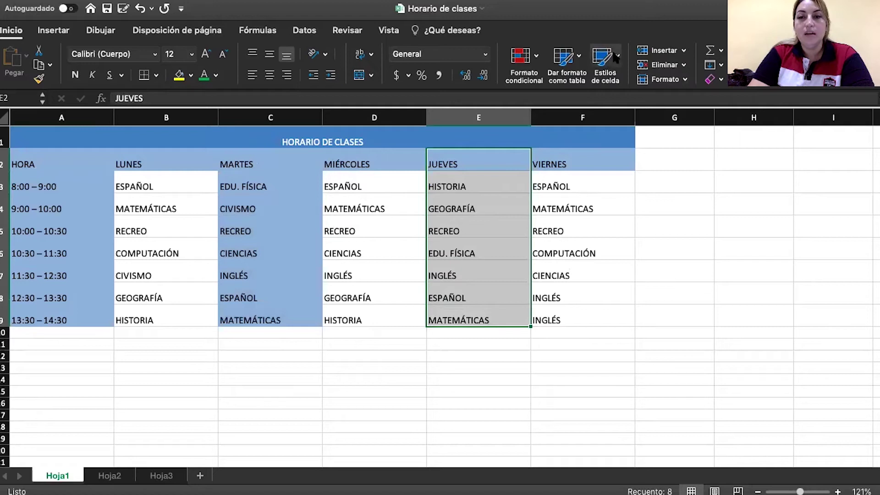
key("super+y")
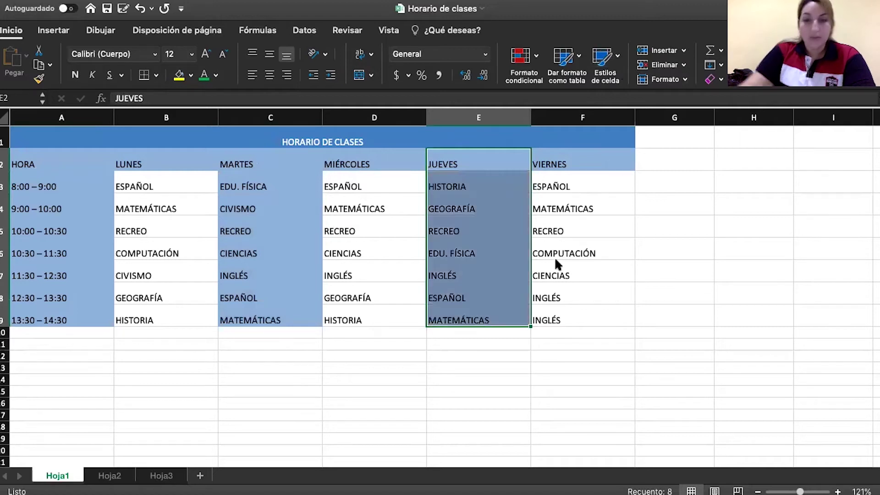
Apply a turquoise cell style with bold white text to the LUNES cells B3:B9, MIÉRCOLES cells D3:D9 and VIERNES cells F3:F9.
left_click(157, 182)
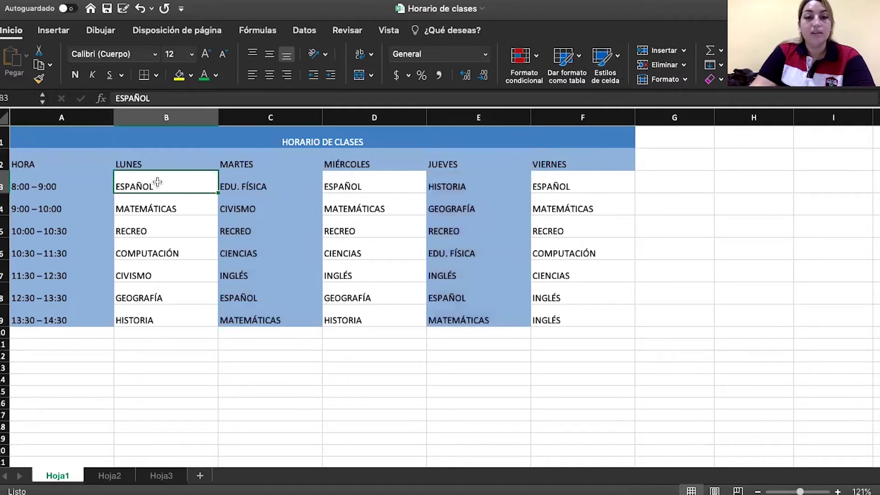
left_click_drag(157, 183, 174, 314)
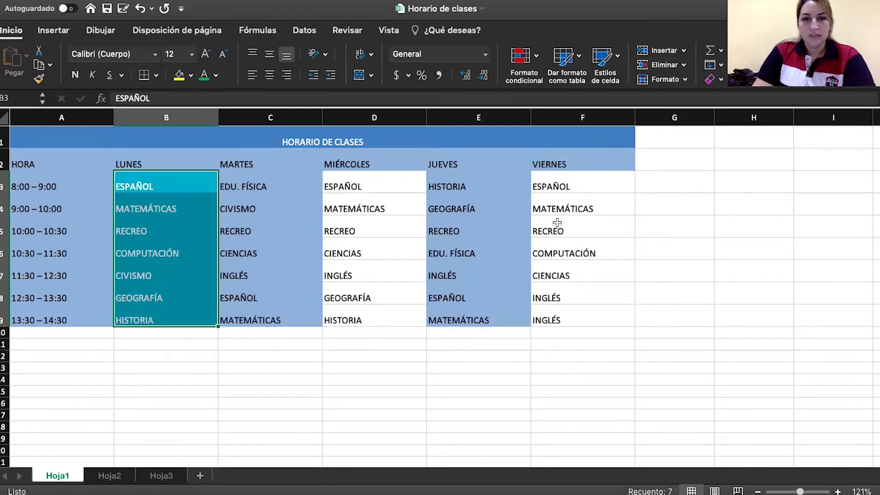
left_click_drag(378, 184, 379, 317)
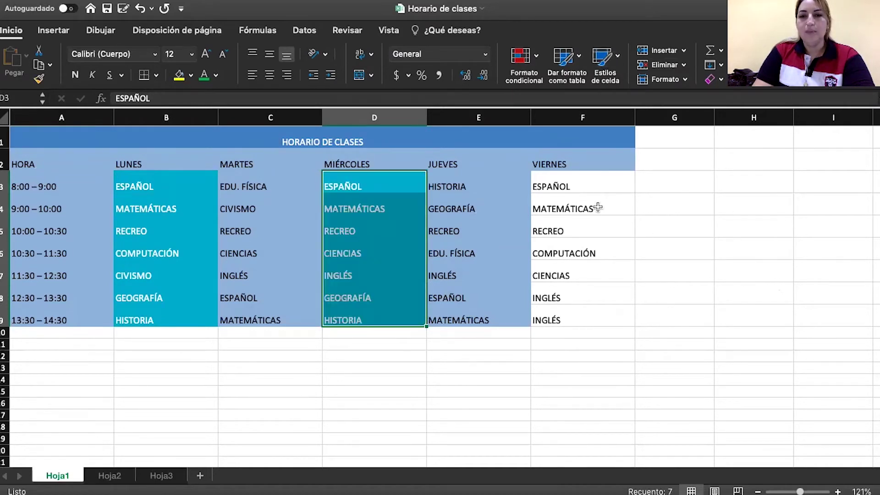
left_click_drag(571, 185, 575, 315)
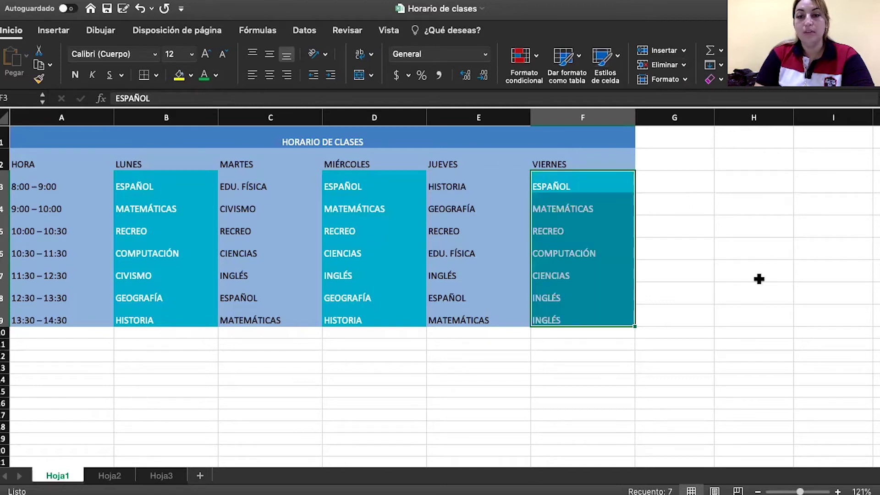
left_click(697, 271)
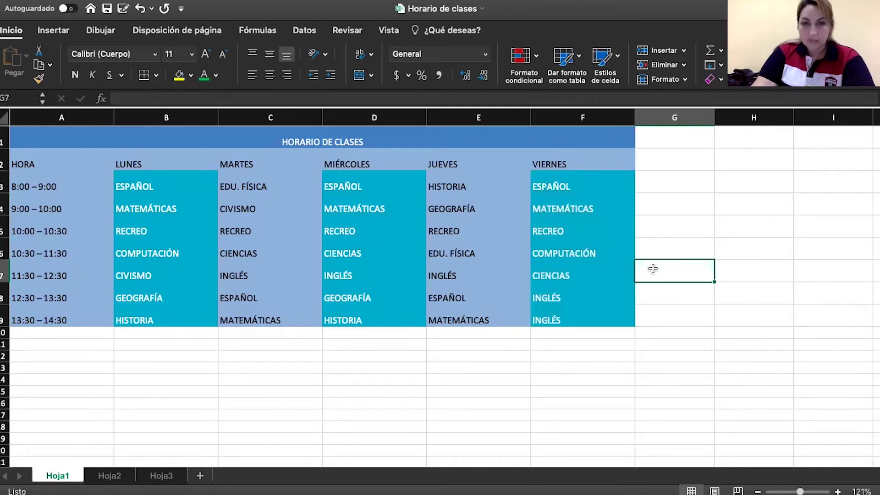
Change the fill colour of the LUNES, MIÉRCOLES and VIERNES subject cells, B3:B9, D3:D9 and F3:F9, to dark blue.
left_click_drag(174, 179, 141, 322)
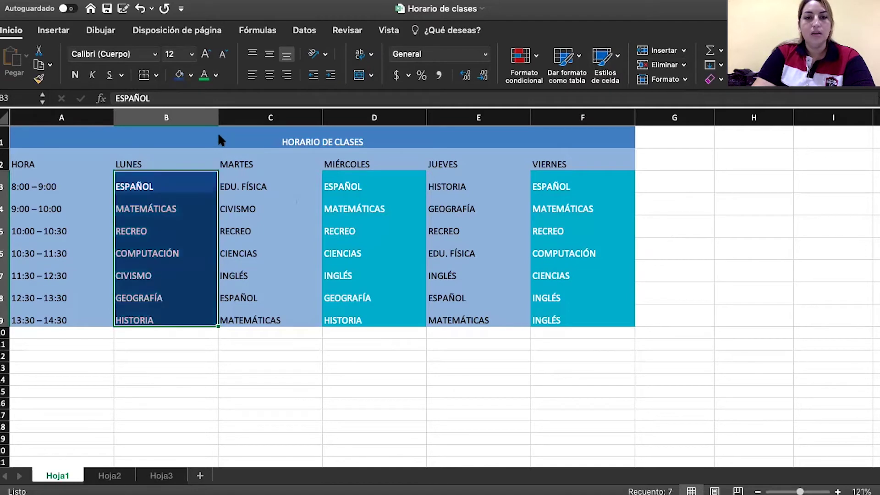
left_click(381, 179)
left_click_drag(381, 180, 379, 316)
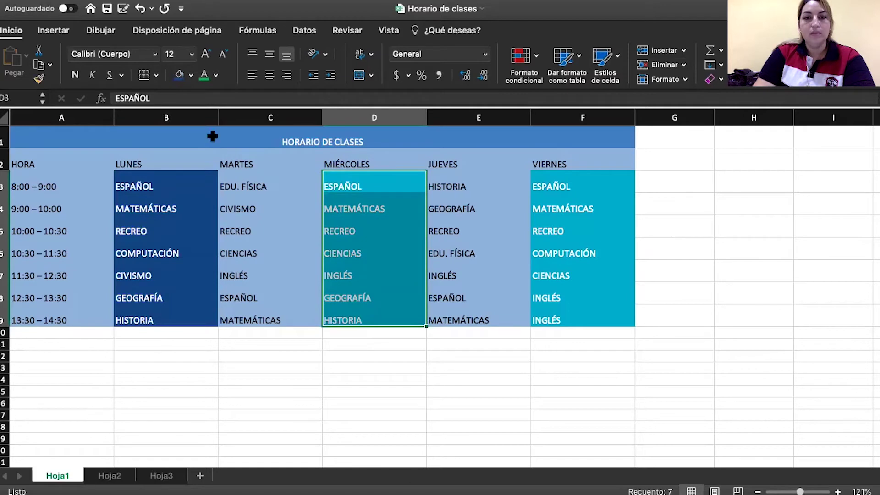
left_click(179, 76)
left_click(548, 173)
left_click_drag(548, 173, 564, 321)
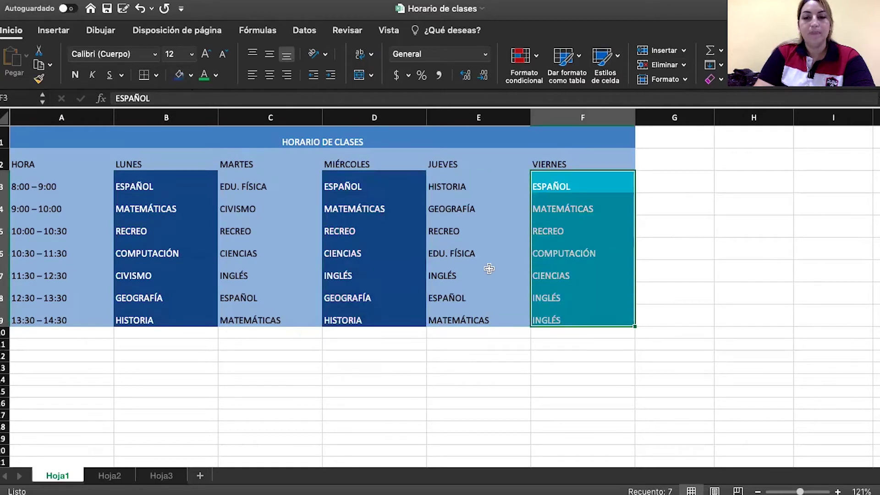
left_click(178, 75)
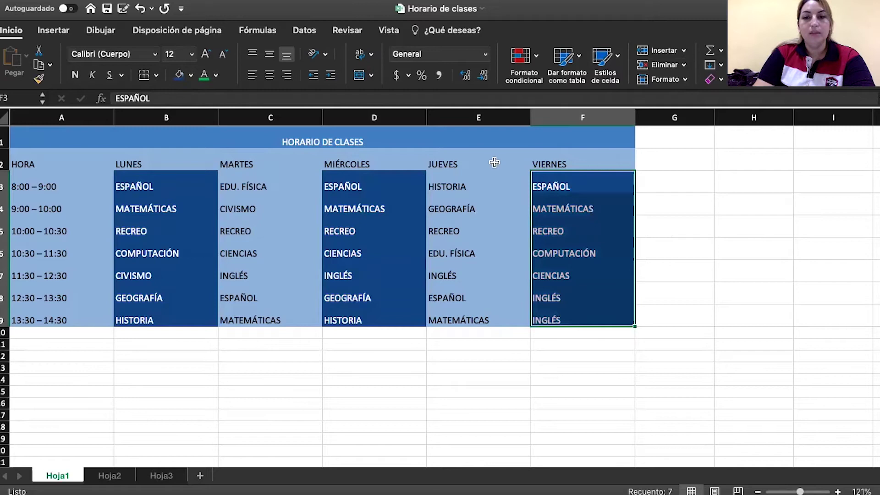
left_click(728, 231)
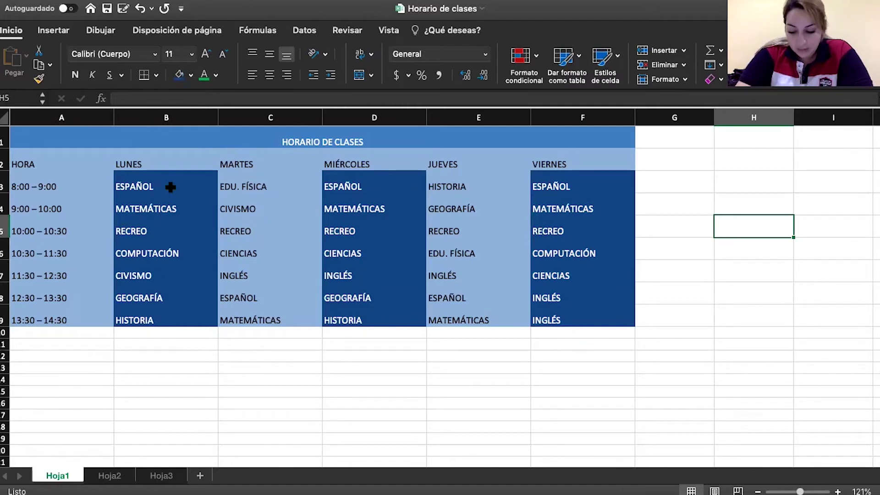
Make all text in the schedule table, cells A2:F9, bold.
left_click(19, 155)
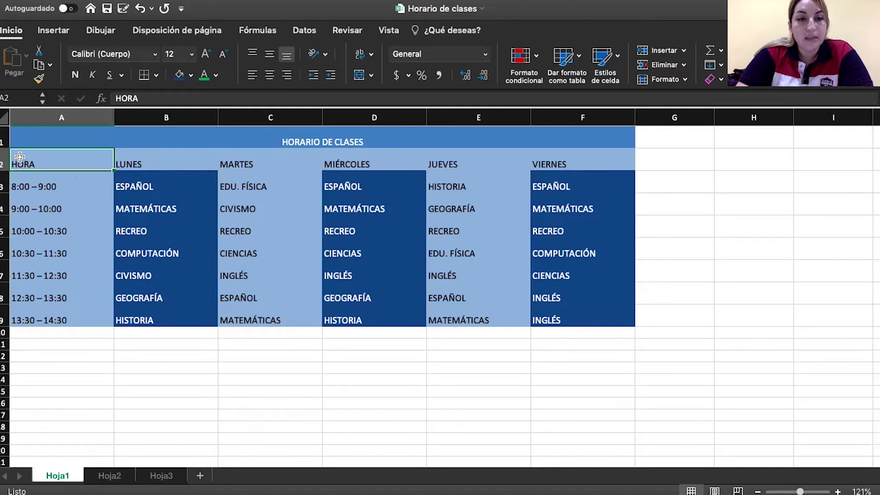
left_click_drag(19, 155, 576, 321)
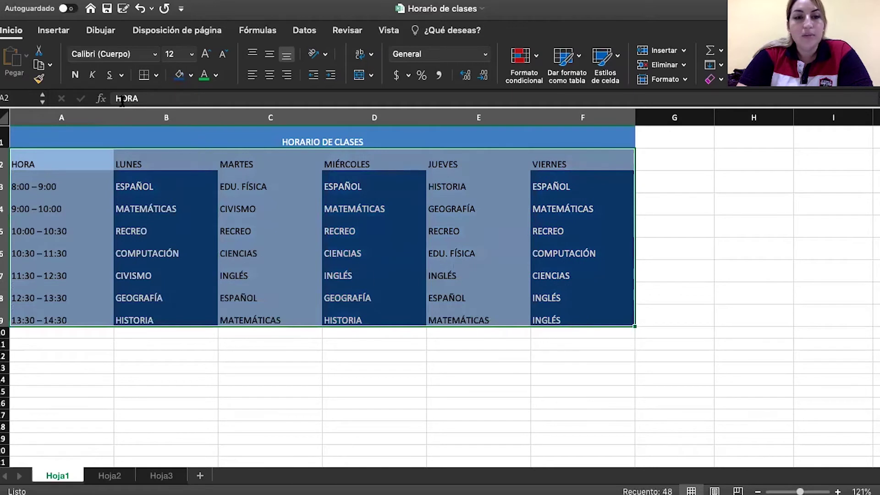
left_click(75, 75)
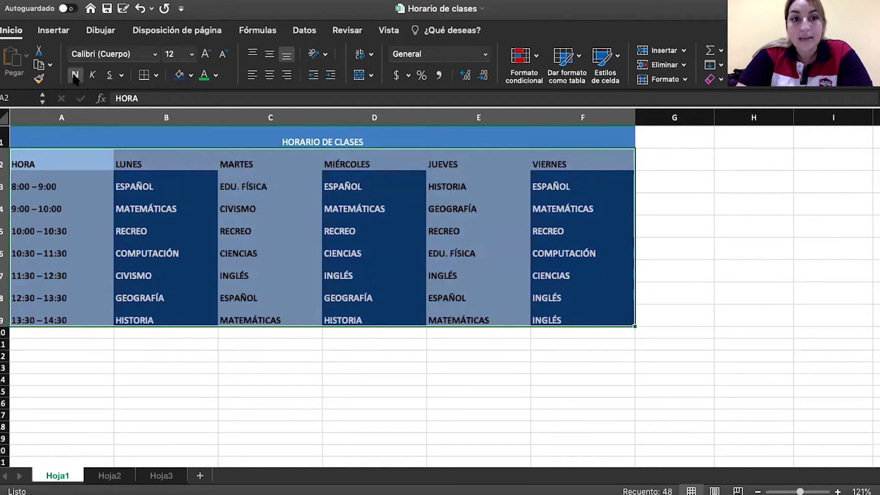
left_click(307, 368)
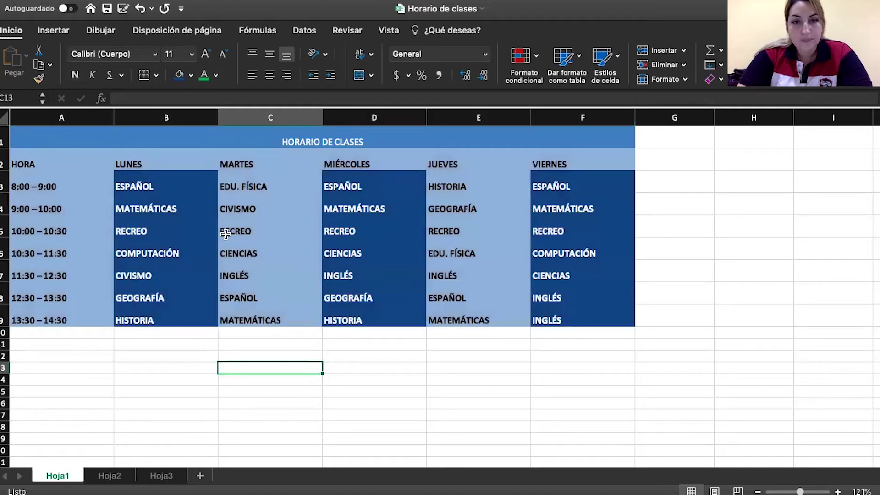
Set the font size of the title text HORARIO DE CLASES to 26.
left_click(334, 144)
double_click(300, 144)
left_click_drag(277, 138, 394, 139)
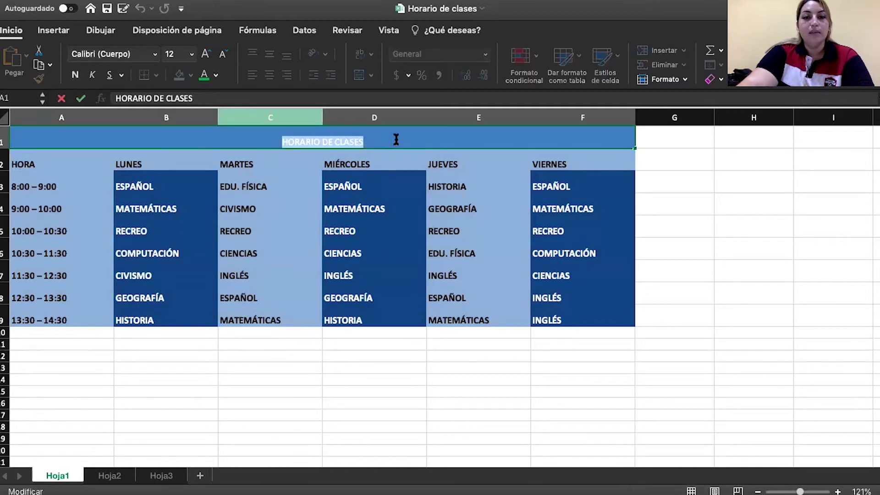
left_click(192, 54)
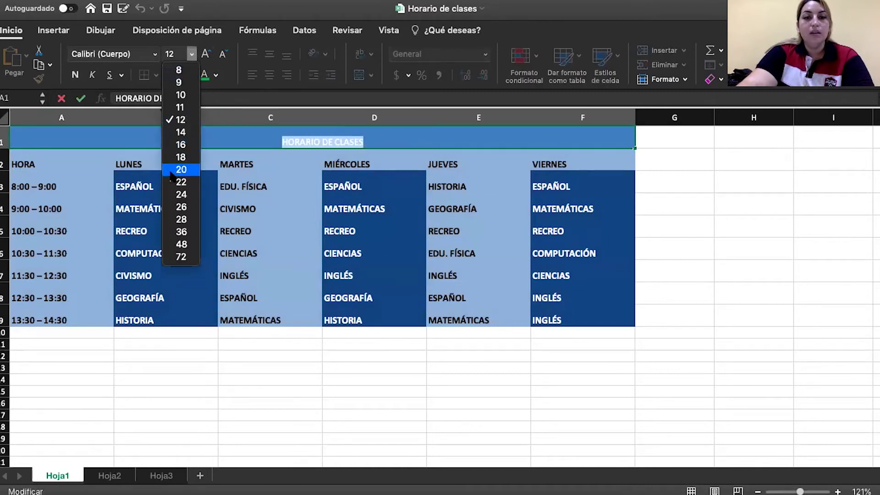
left_click(181, 207)
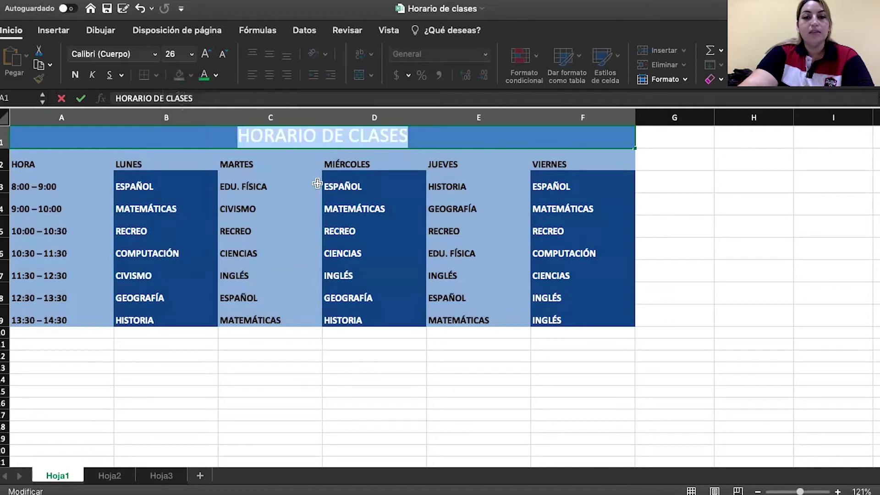
left_click(715, 199)
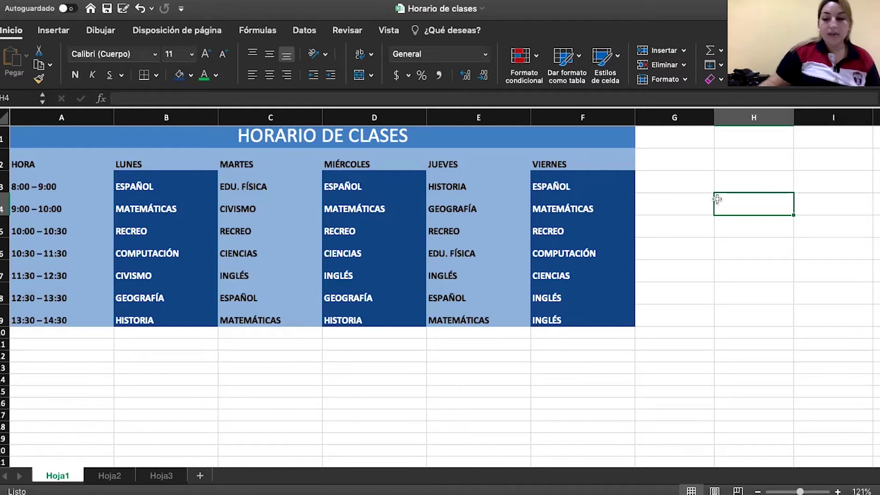
Check the horizontal alignment options for the title in the cell format settings and keep Centrar.
mouse_move(615, 5)
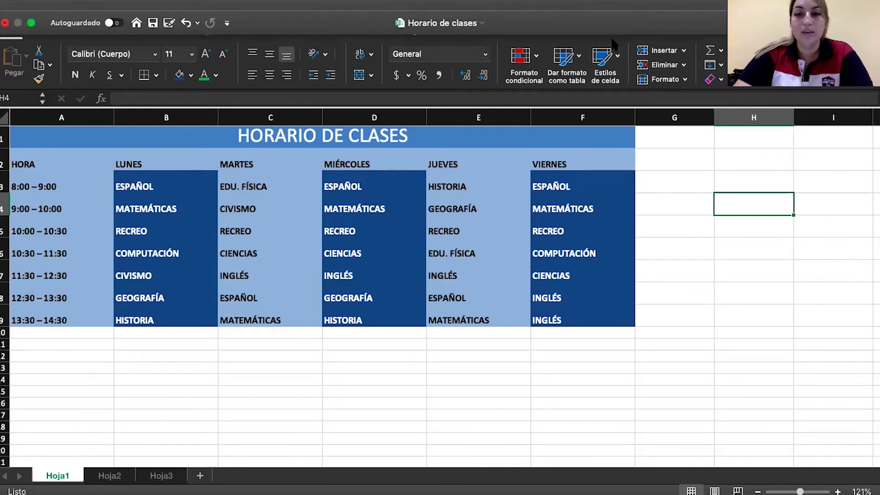
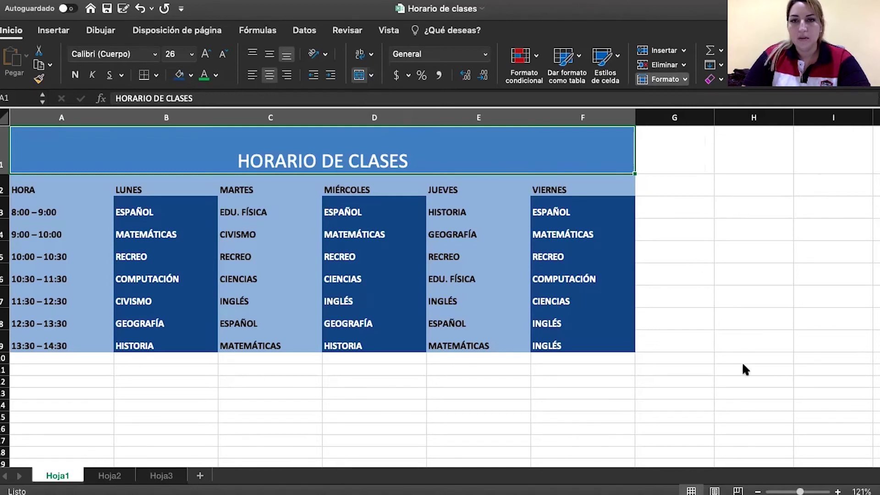
key("super+1")
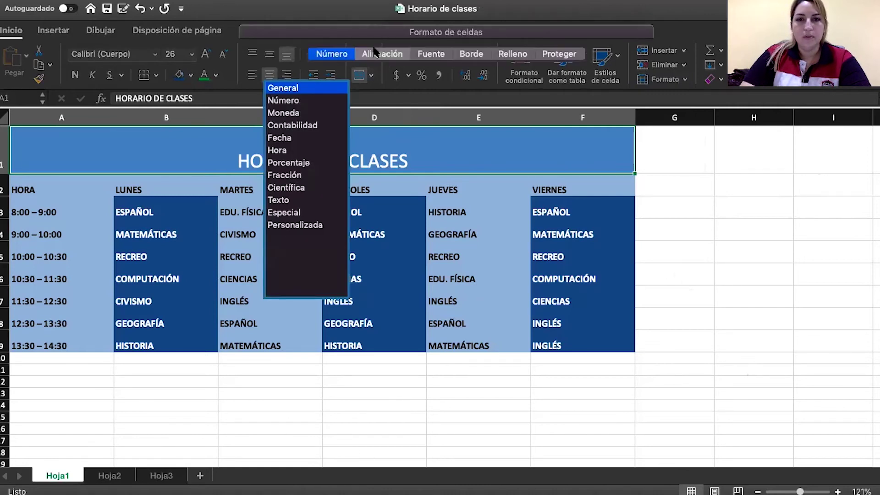
left_click(382, 54)
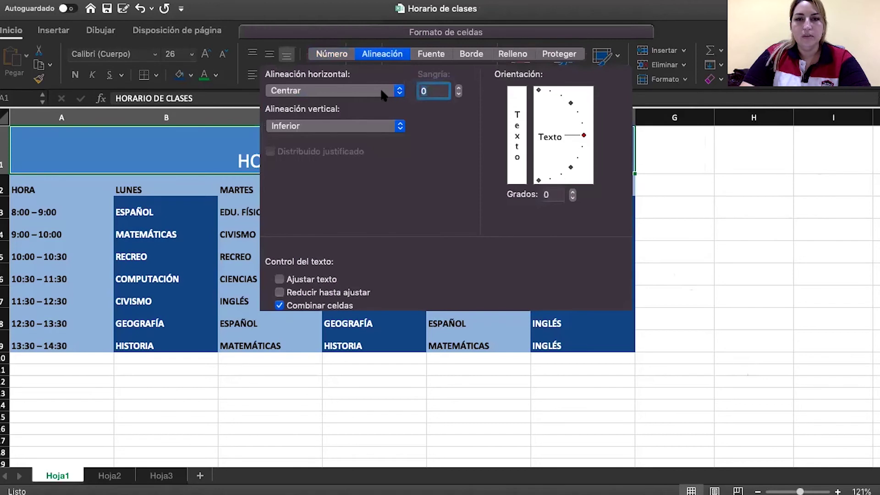
left_click(398, 90)
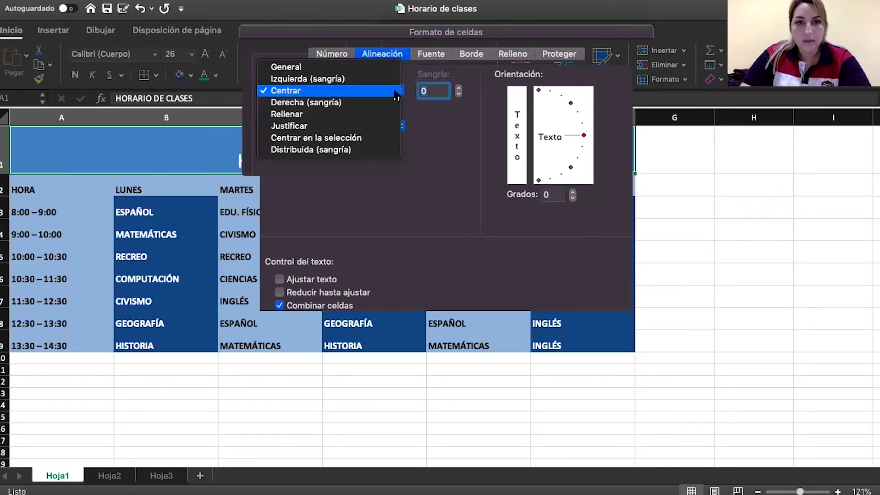
left_click(381, 85)
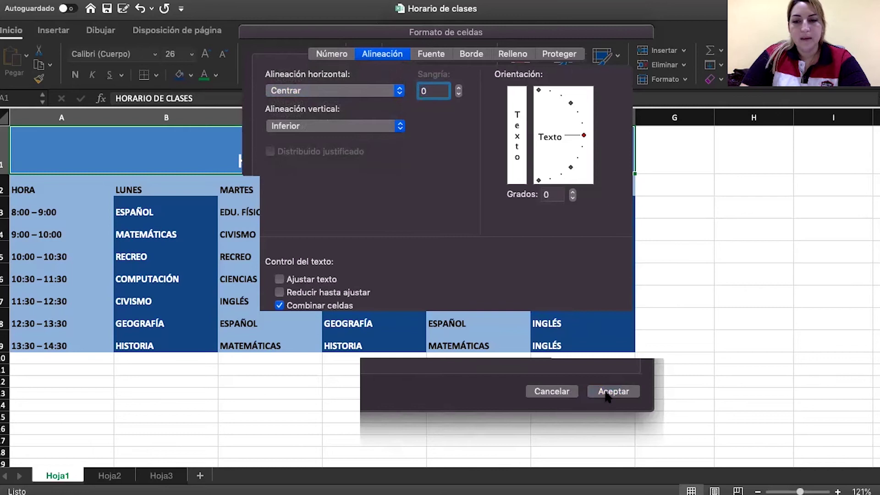
left_click(613, 391)
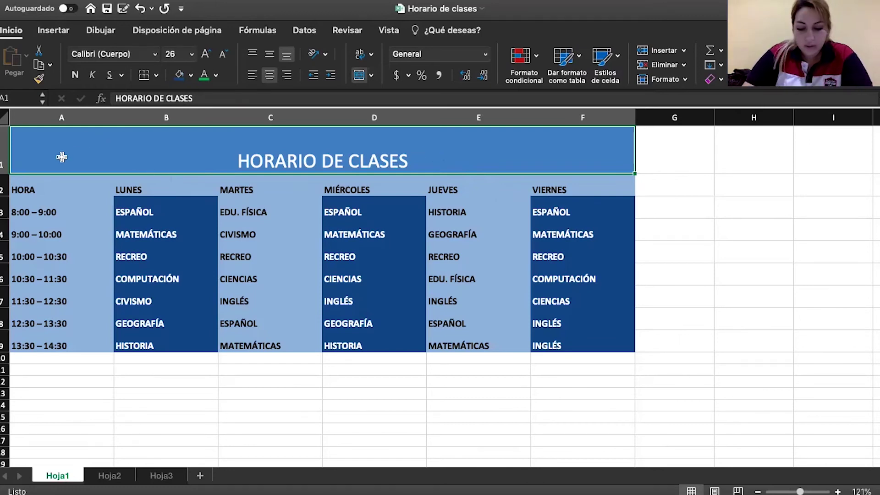
Insert the red apple picture from the Descargas folder into the worksheet.
left_click(59, 35)
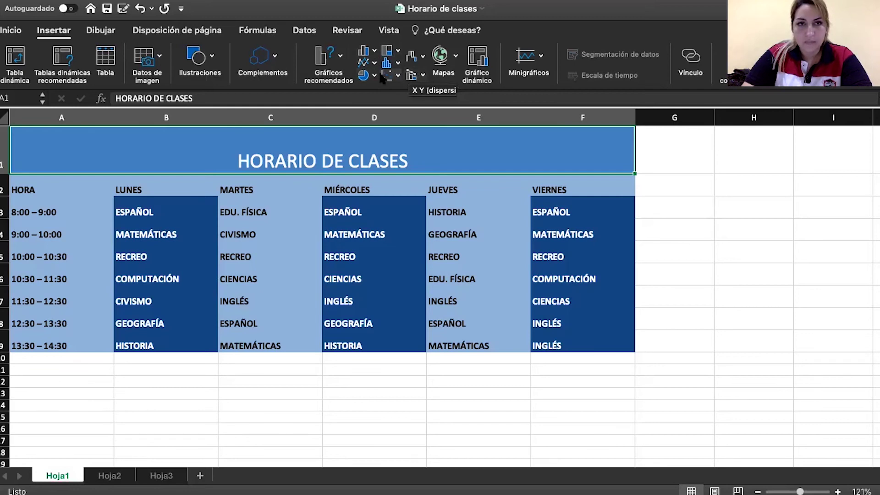
left_click(212, 56)
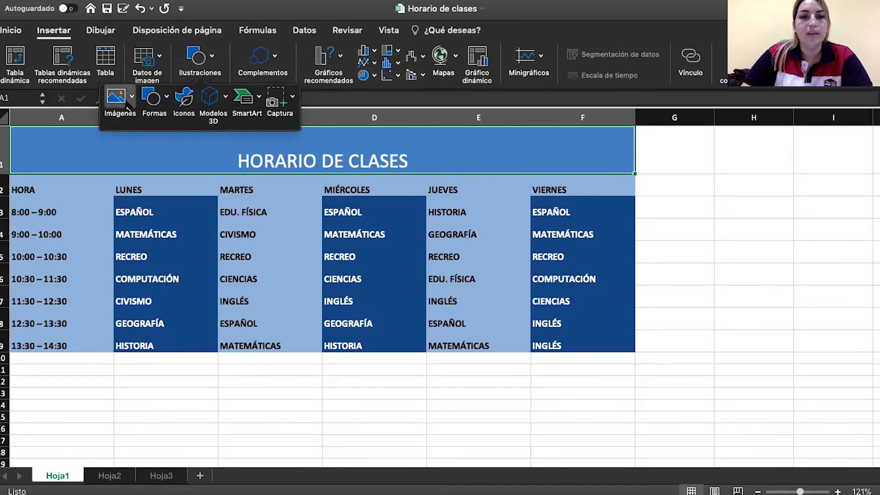
left_click(148, 140)
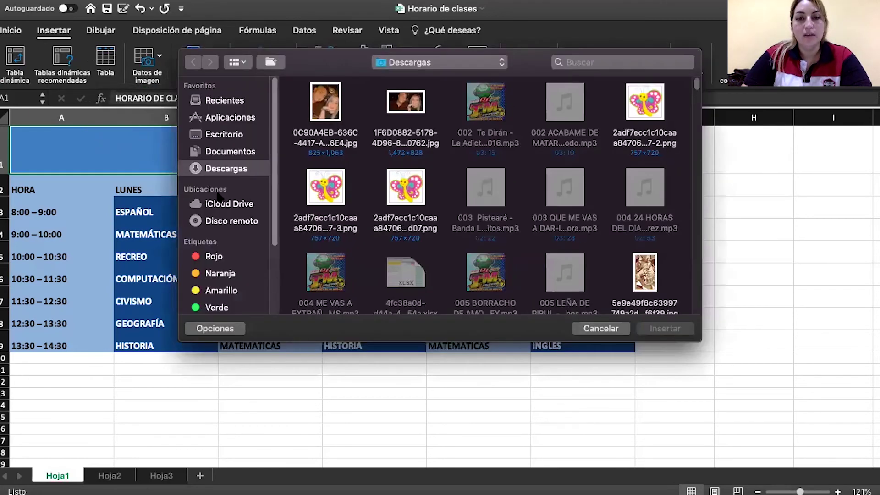
scroll(427, 142, "down", 5)
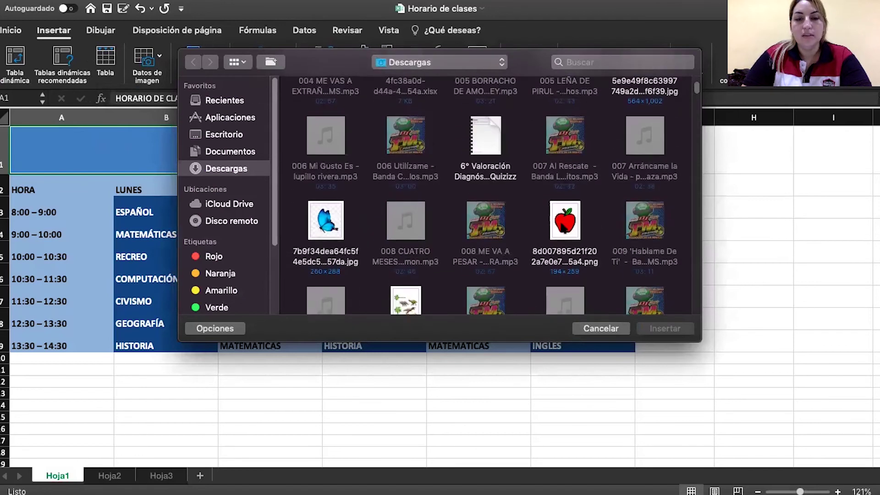
left_click(561, 228)
left_click(667, 329)
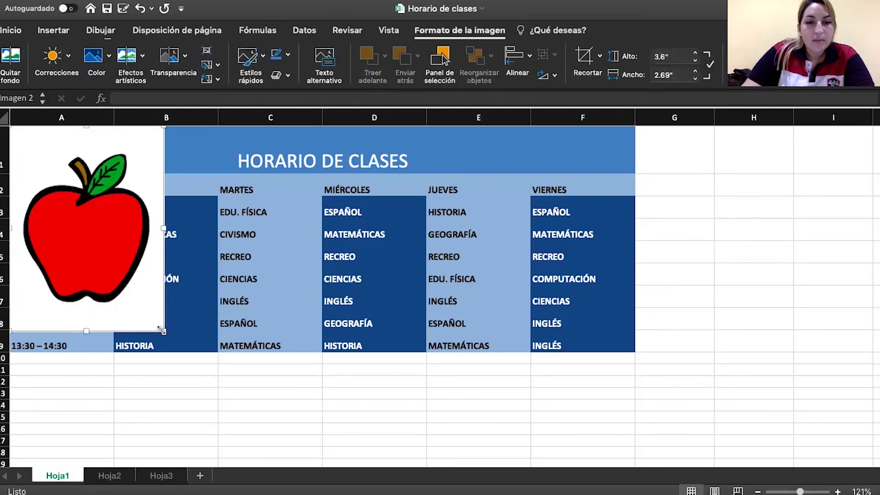
Make the title row taller and fit the apple picture at its left end, about 1.68" high by 1.93" wide.
left_click_drag(162, 329, 44, 166)
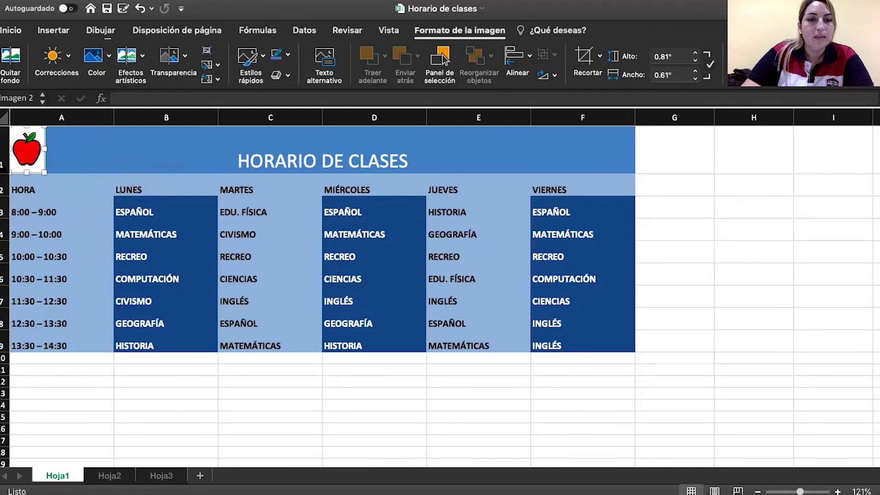
left_click_drag(2, 173, 2, 219)
left_click_drag(46, 157, 147, 181)
left_click_drag(87, 157, 87, 126)
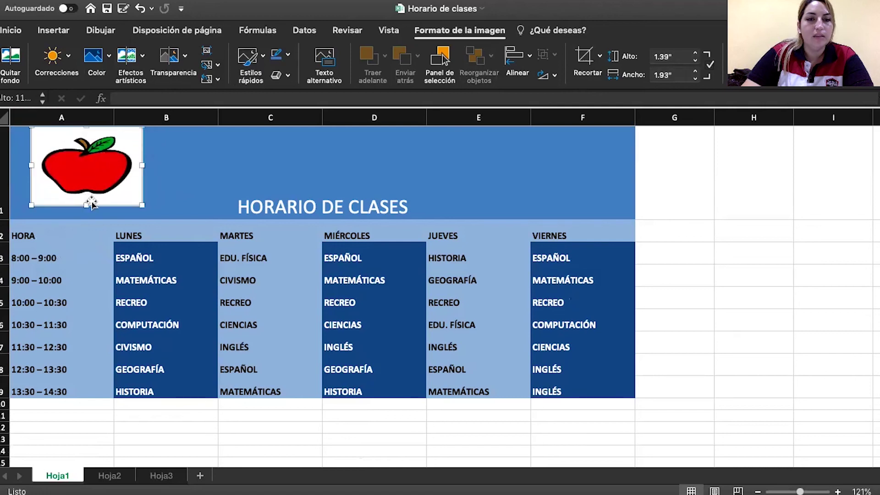
mouse_move(91, 204)
left_mouse_down()
mouse_move(91, 221)
mouse_move(83, 193)
left_mouse_up()
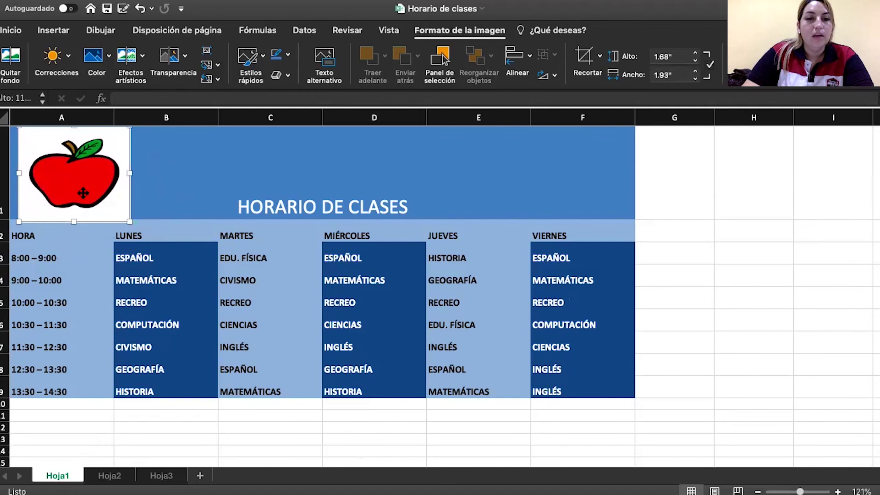
Remove the white background from the apple picture and keep the changes.
double_click(83, 193)
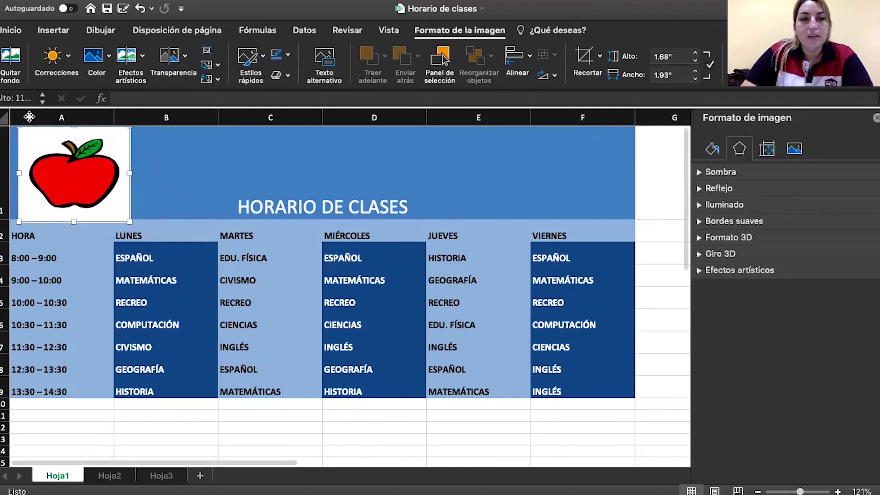
left_click(12, 59)
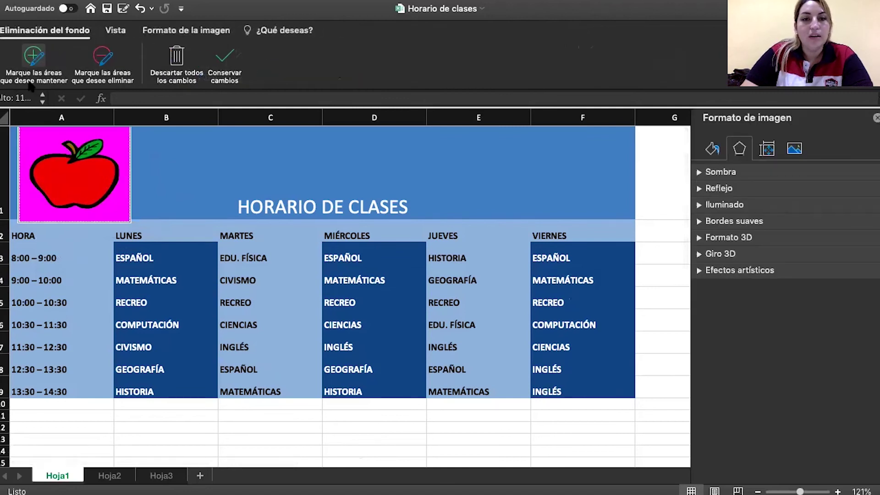
left_click(224, 57)
left_click(179, 192)
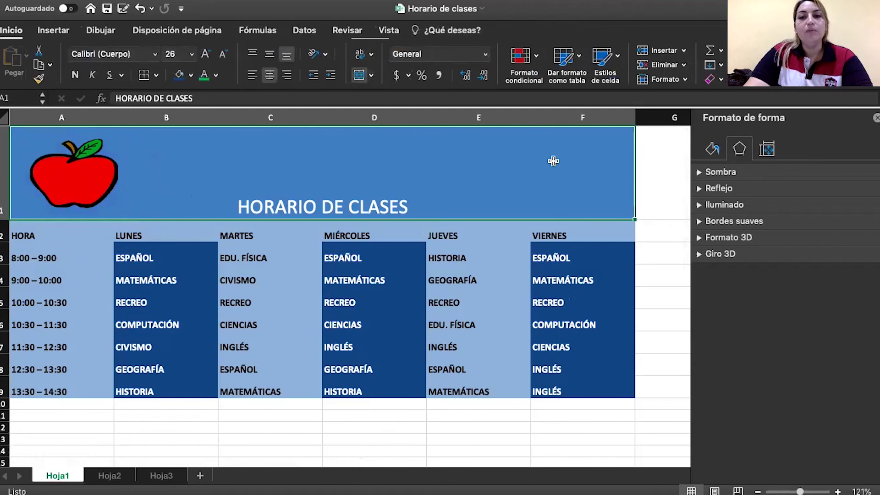
Insert the yellow sun picture from the Descargas folder into the worksheet.
left_click(68, 33)
left_click(200, 61)
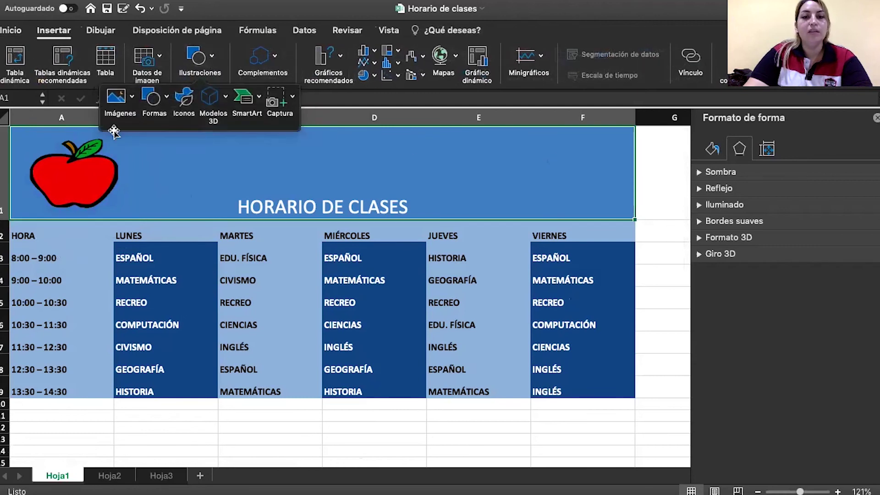
left_click(145, 136)
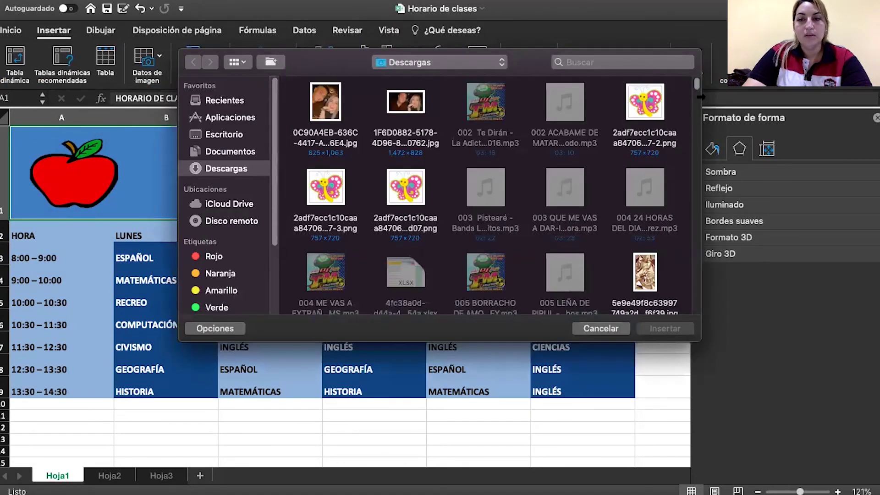
left_click_drag(697, 87, 678, 190)
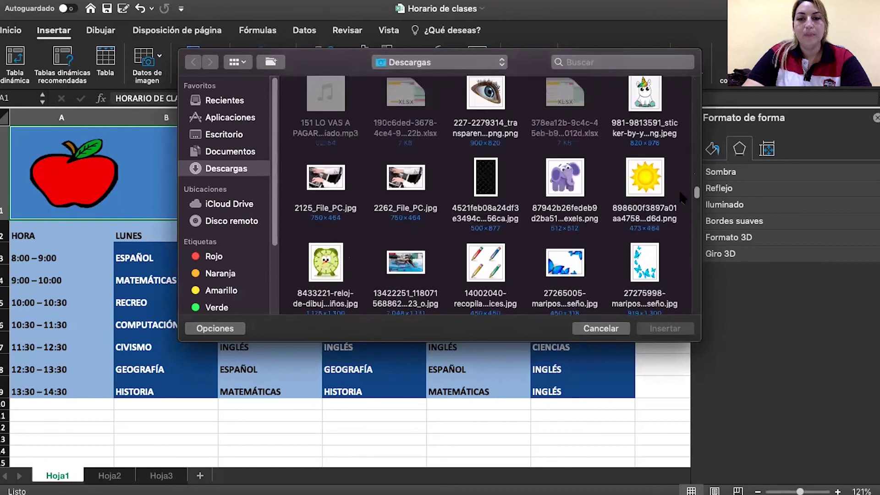
left_click(667, 185)
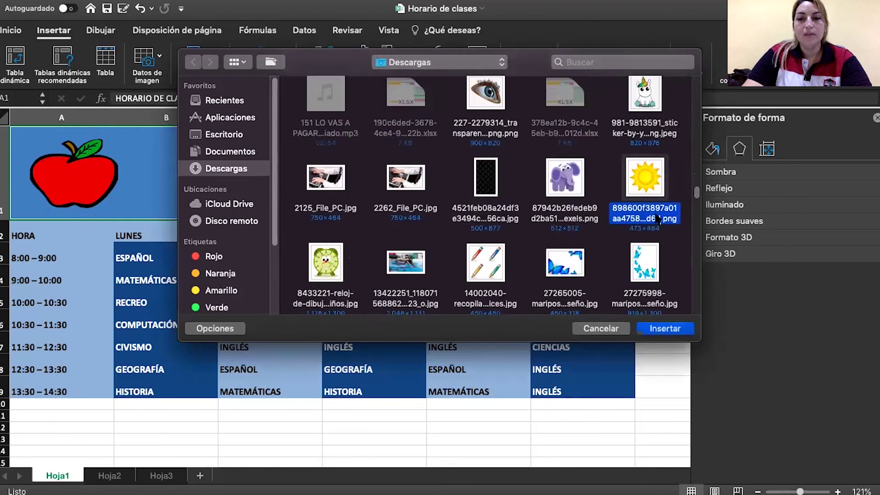
left_click(663, 329)
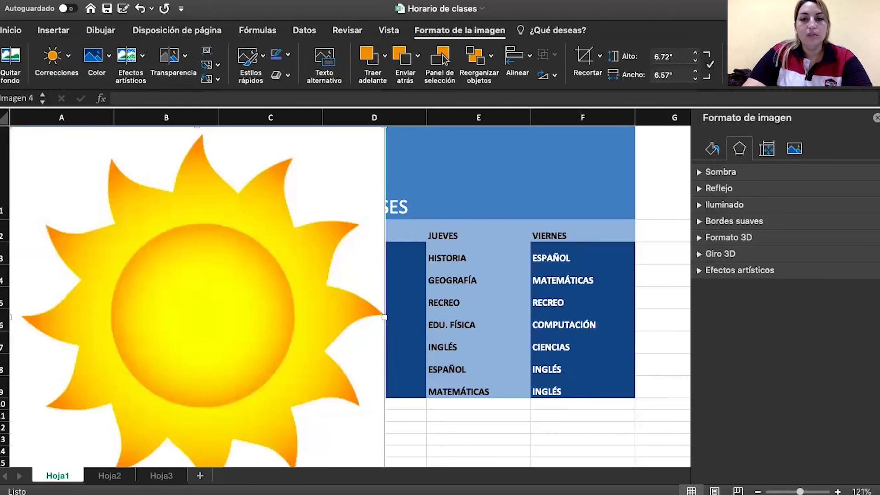
Shrink the sun picture to about 1.55" high by 1.09" wide and place it in the title row above VIERNES.
left_click_drag(384, 317, 281, 317)
left_click_drag(281, 130, 542, 158)
left_click_drag(456, 269, 489, 224)
left_click_drag(512, 181, 573, 175)
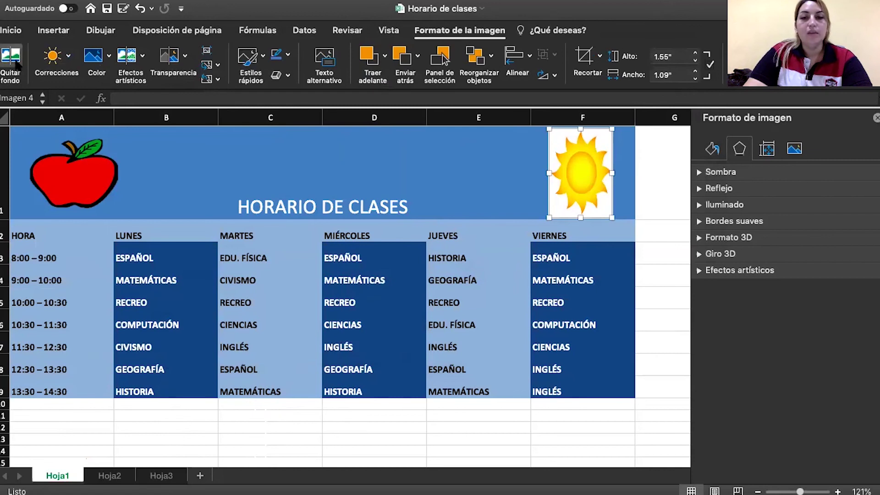
Remove the sun picture's white background, keep the changes and adjust its position slightly within the title row.
left_click(12, 64)
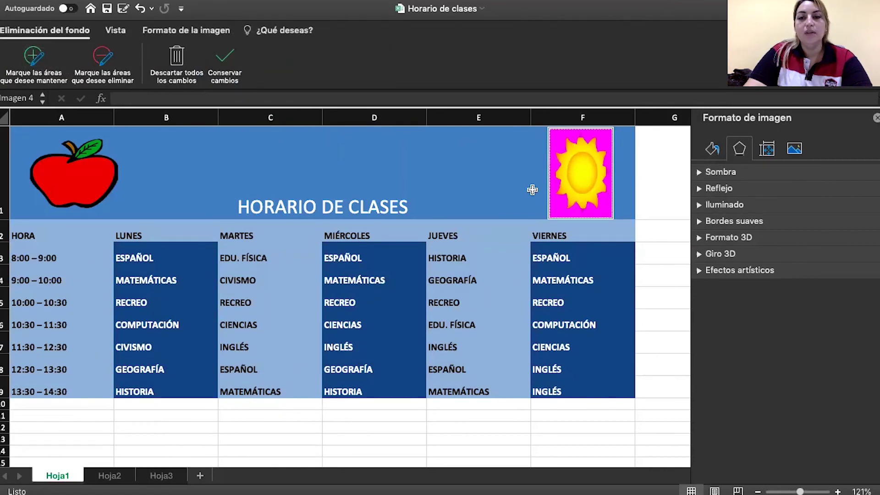
left_click(218, 57)
mouse_move(586, 182)
left_mouse_down()
mouse_move(428, 198)
mouse_move(485, 181)
mouse_move(573, 174)
left_mouse_up()
left_click_drag(581, 178, 579, 179)
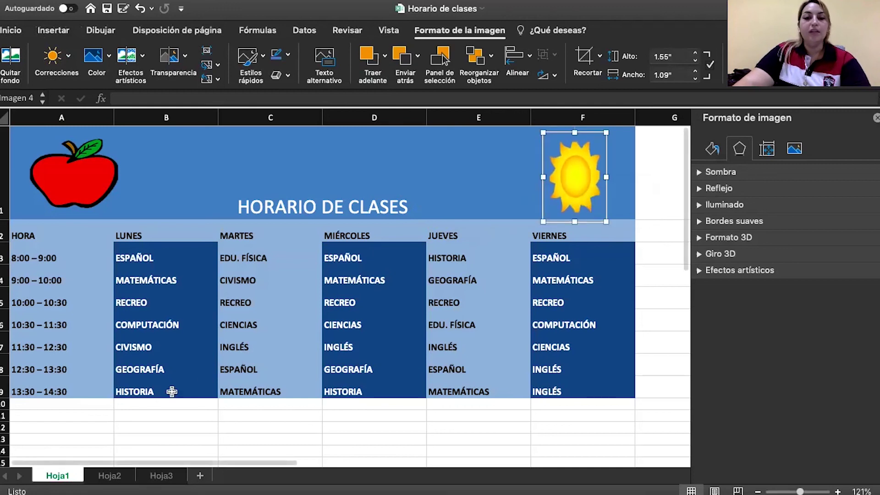
Enter the teacher's name, preceded by "Miss", in cell A11 below the schedule.
left_click(72, 418)
type("M")
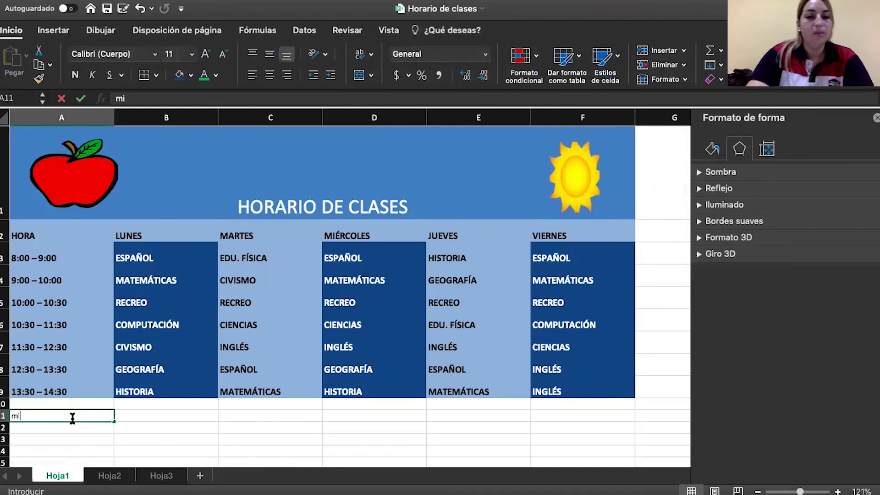
type("is")
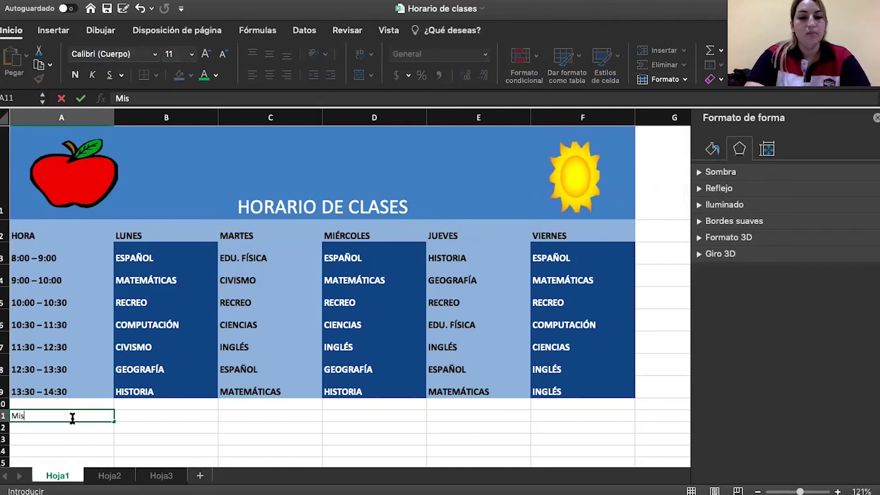
type("s clausia")
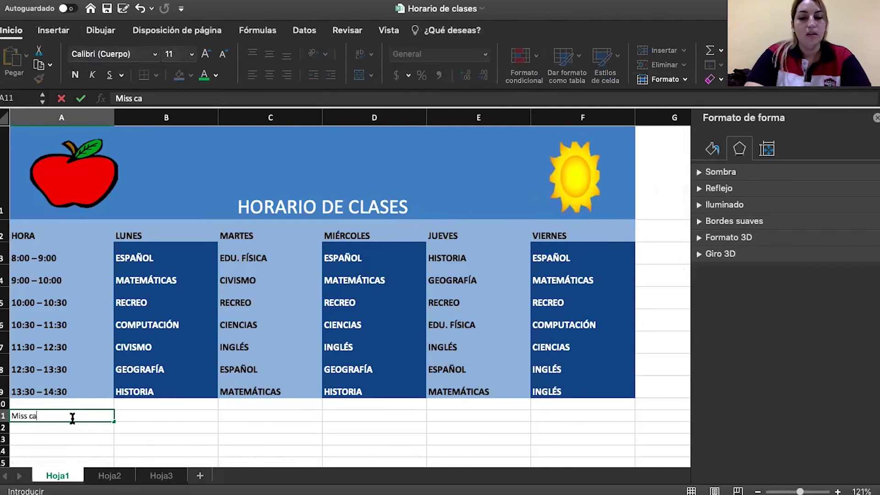
key("BackSpace")
key("BackSpace")
key("BackSpace")
type("dia")
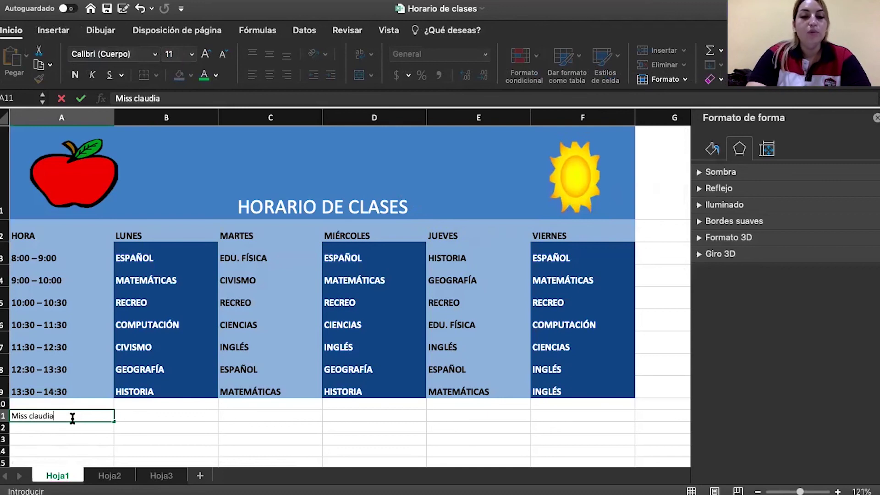
key("Return")
left_click(167, 451)
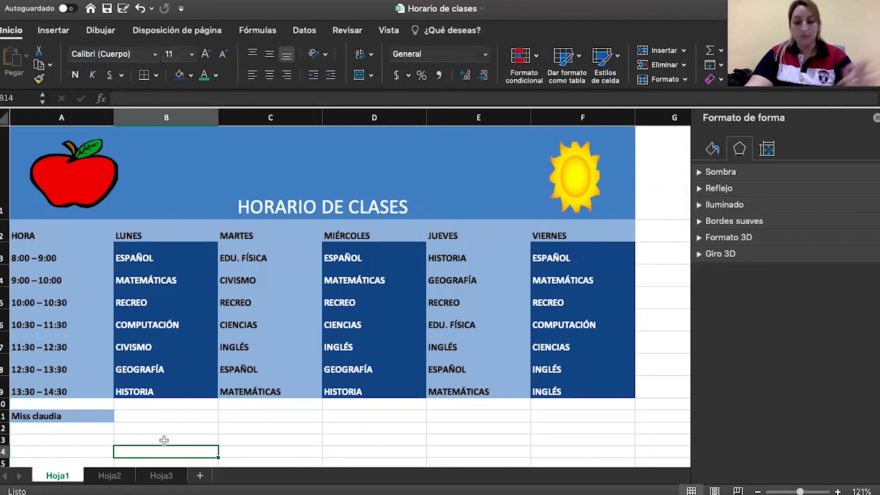